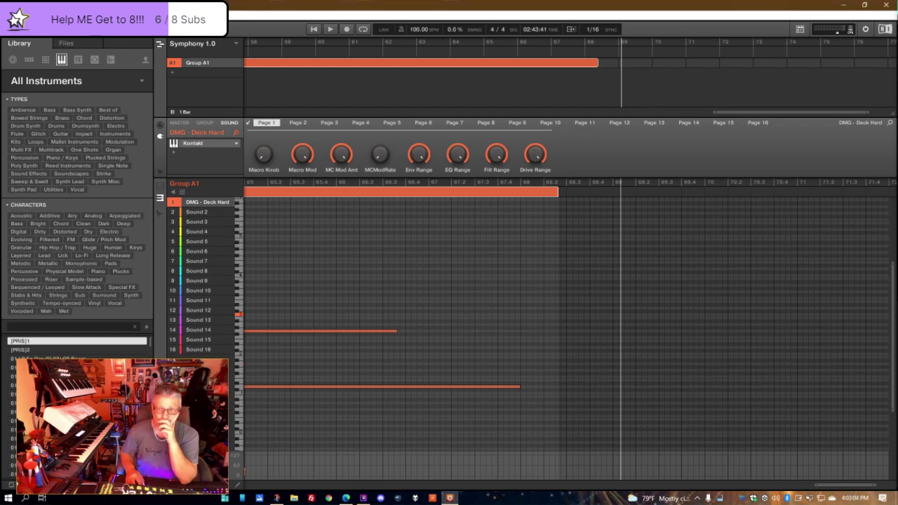
- Bring the DMG - Deck Hard plug-in window into view and mute the Arkhis instrument in its Kontakt rack
left_click_drag(789, 5, 530, 182)
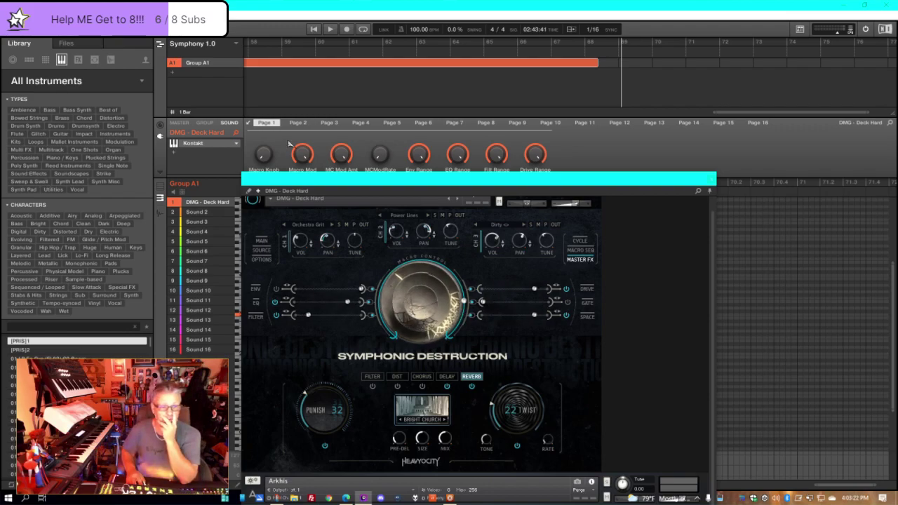
left_click_drag(491, 179, 481, 0)
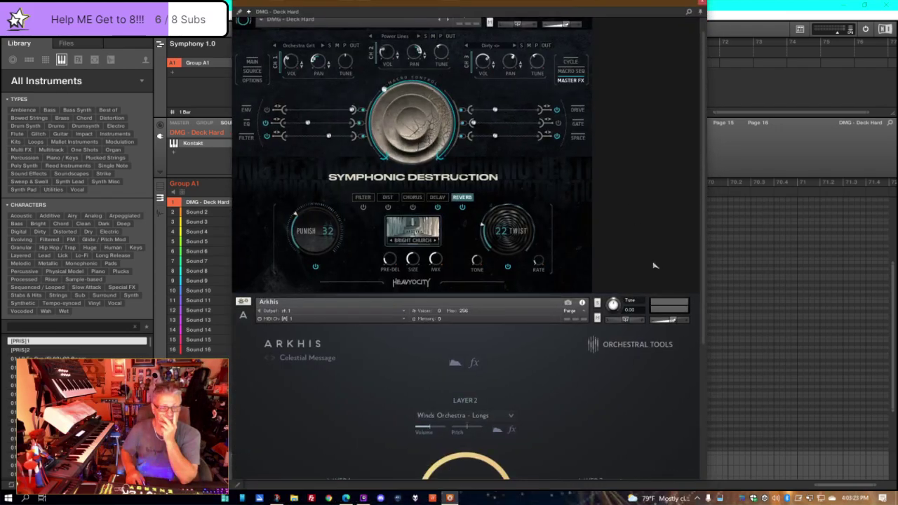
left_click(597, 317)
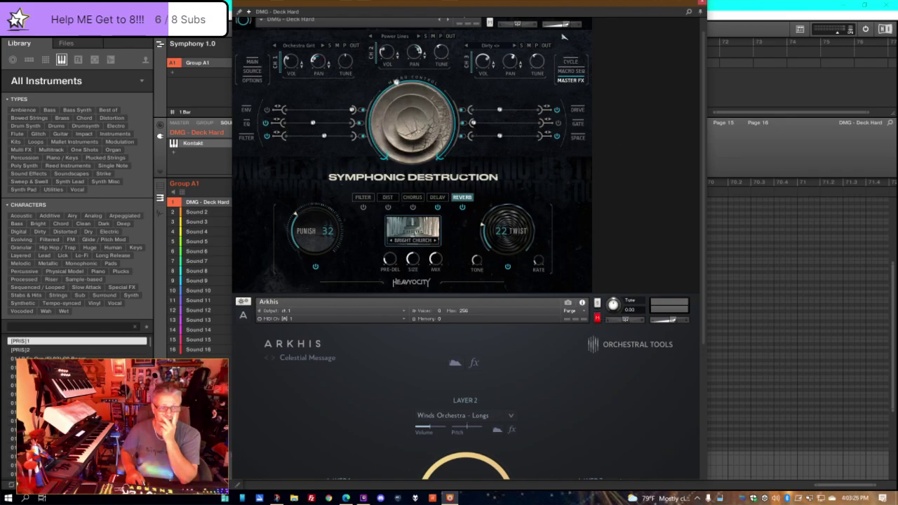
left_click_drag(564, 6, 574, 193)
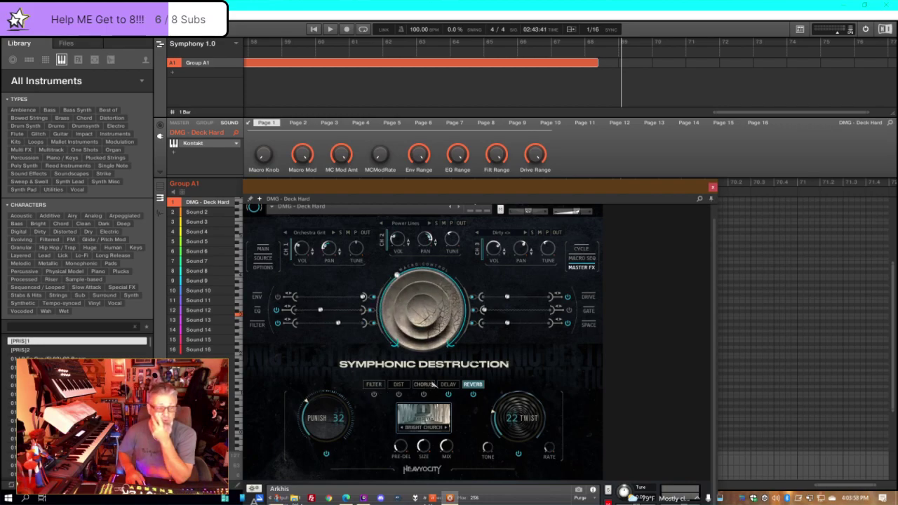
- Examine the Main, Source and Master FX pages of the Symphonic Destruction instrument
scroll(453, 400, "down", 2)
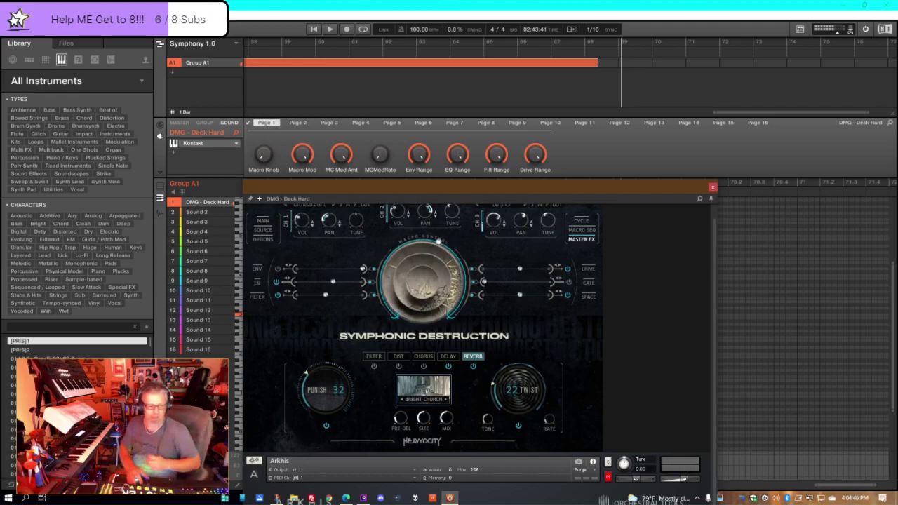
scroll(568, 275, "up", 2)
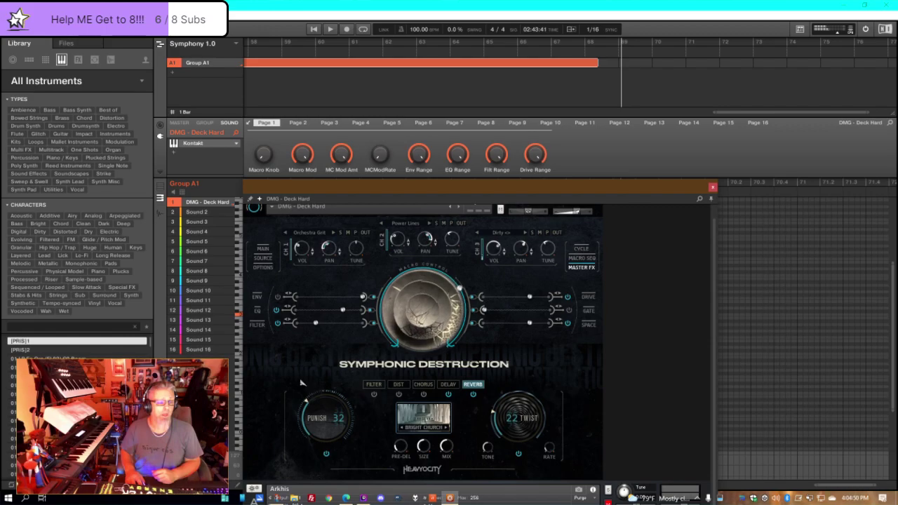
scroll(526, 376, "down", 2)
scroll(526, 376, "down", 1)
scroll(406, 312, "up", 3)
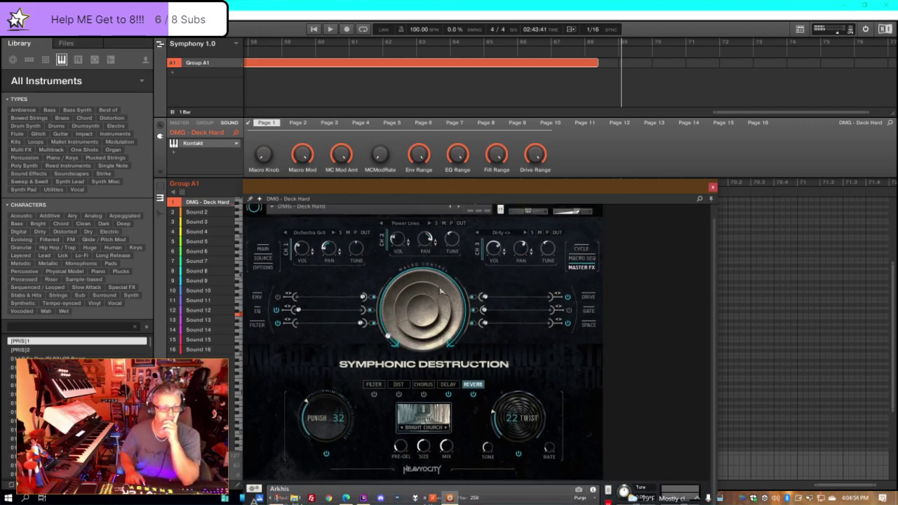
left_click(263, 250)
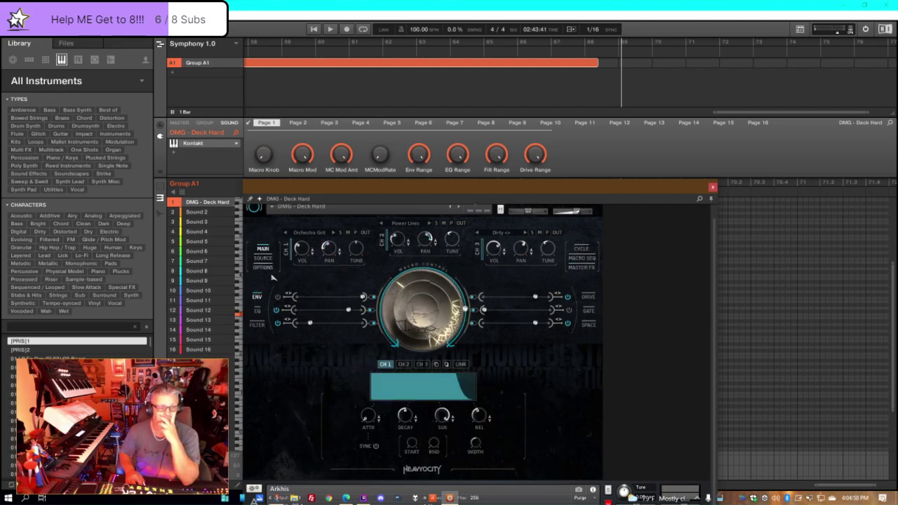
left_click(264, 258)
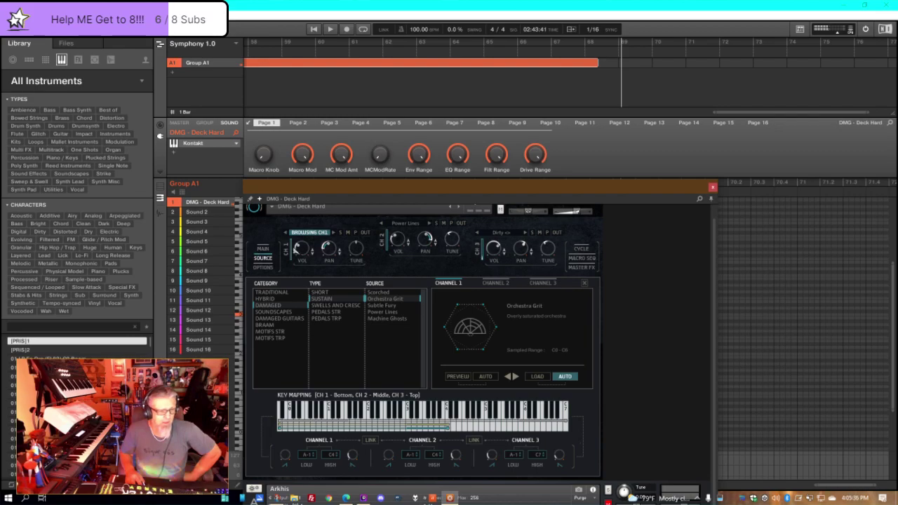
left_click(263, 249)
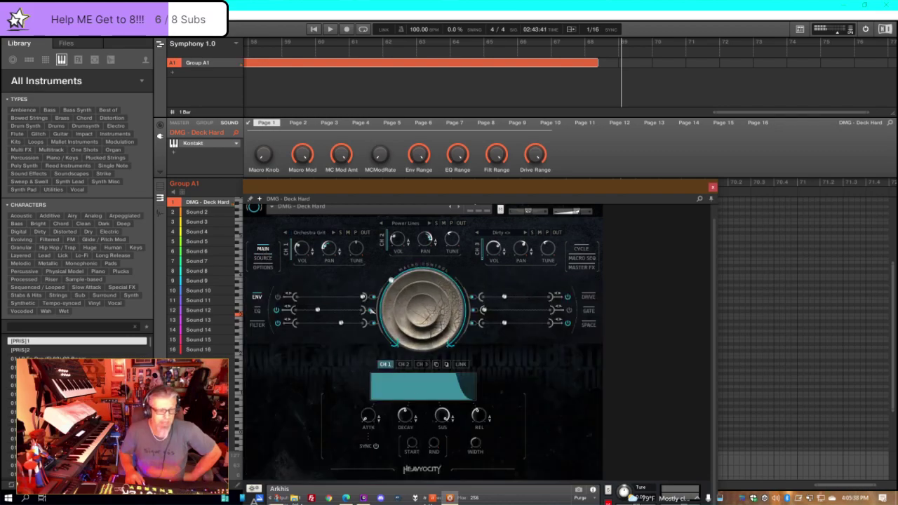
left_click(581, 268)
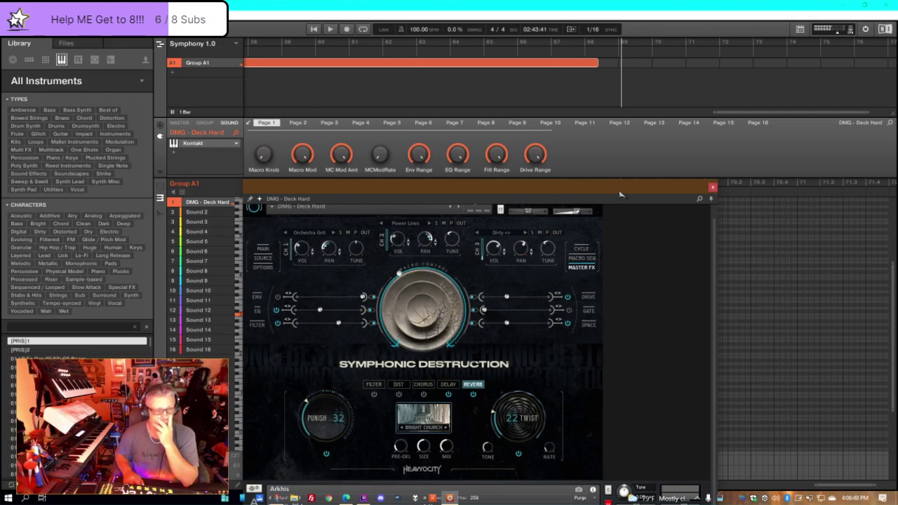
- Move the plug-in window out of the way and play the song from the beginning
left_click_drag(626, 189, 897, 179)
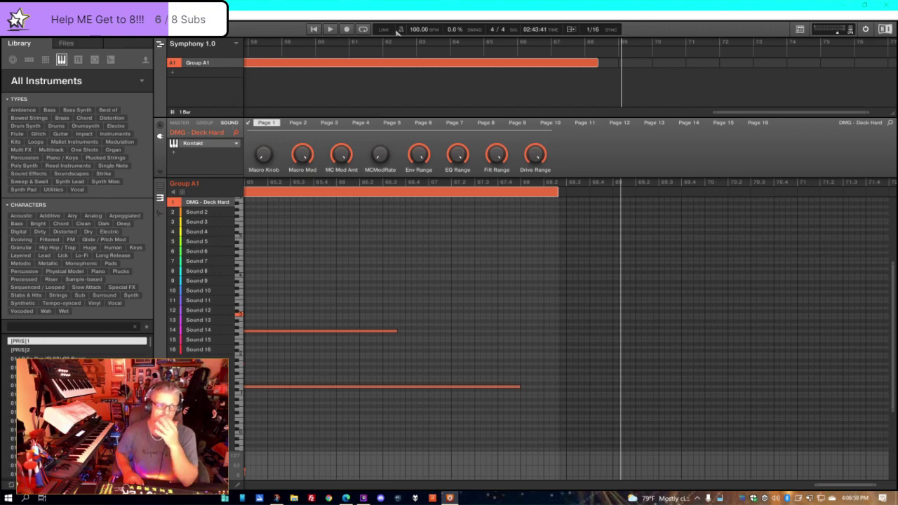
left_click(316, 30)
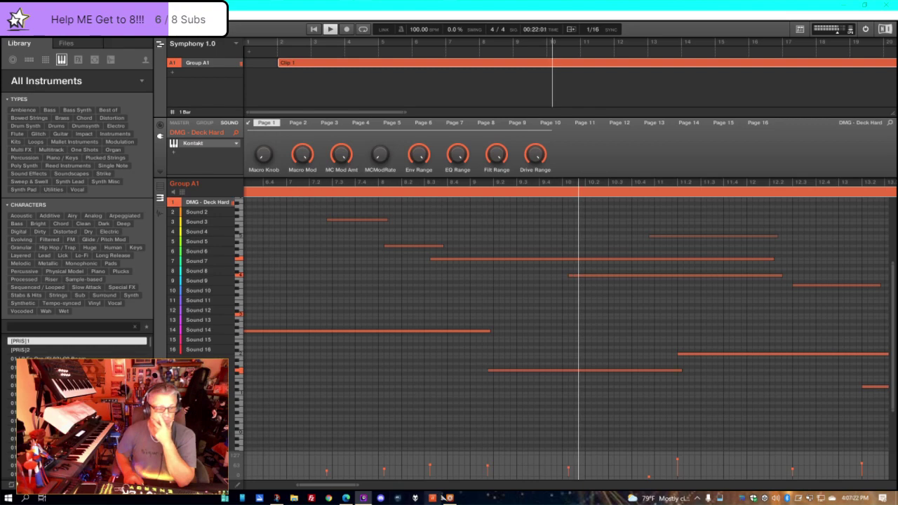
mouse_move(450, 498)
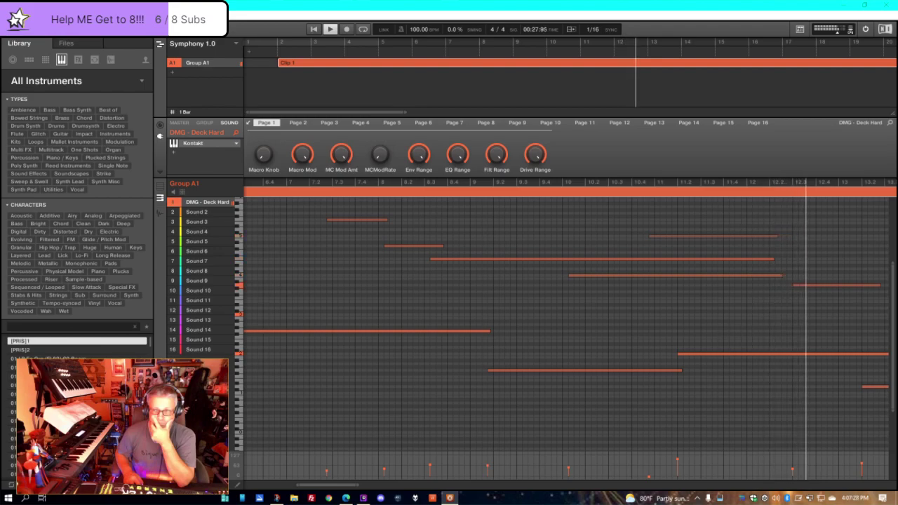
- Bring the plug-in window back into view, enable the Dist effect in Master FX and set its type to LoFi
left_click_drag(719, 142, 562, 202)
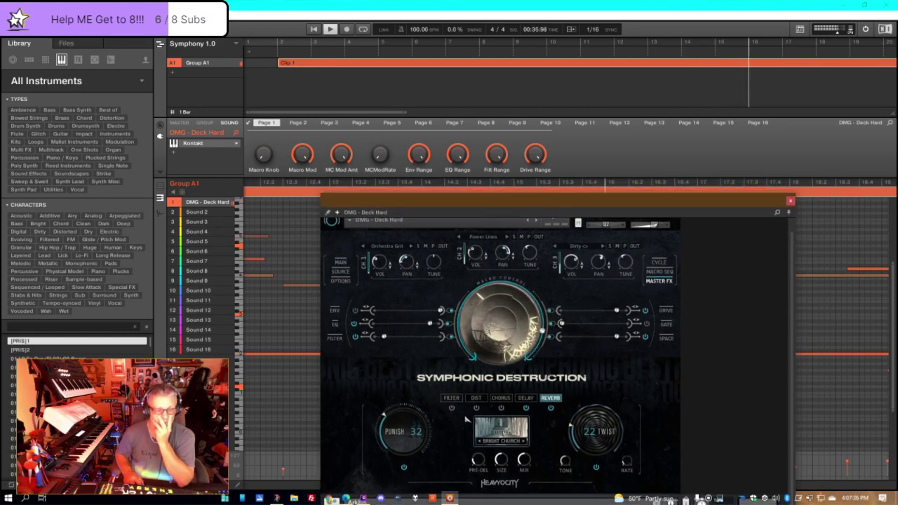
left_click(506, 398)
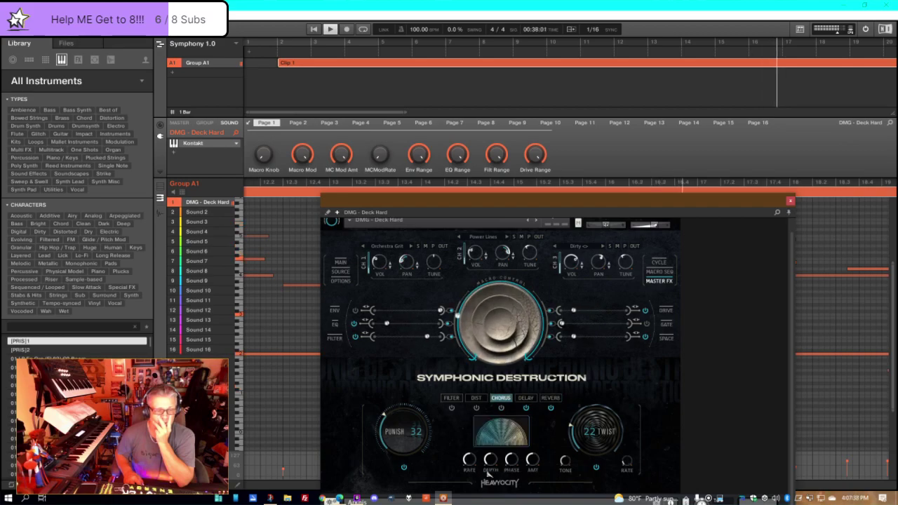
left_click(475, 399)
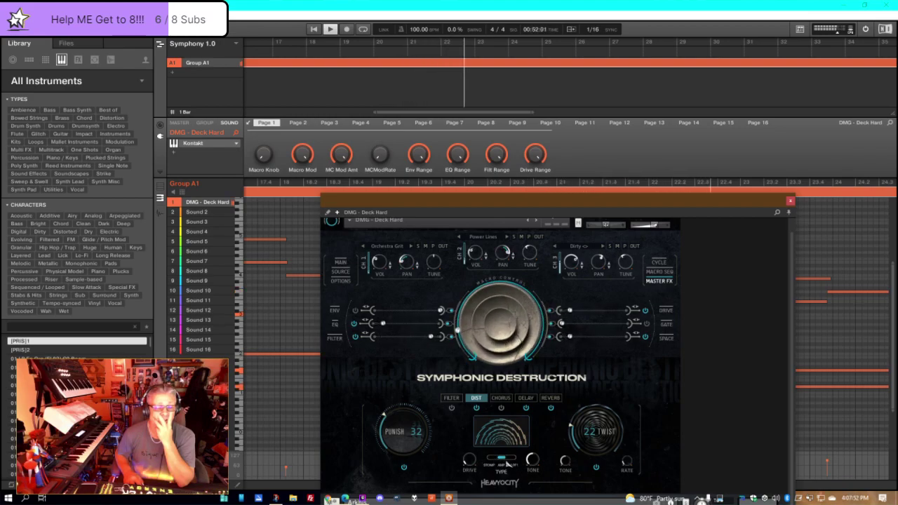
left_click(514, 460)
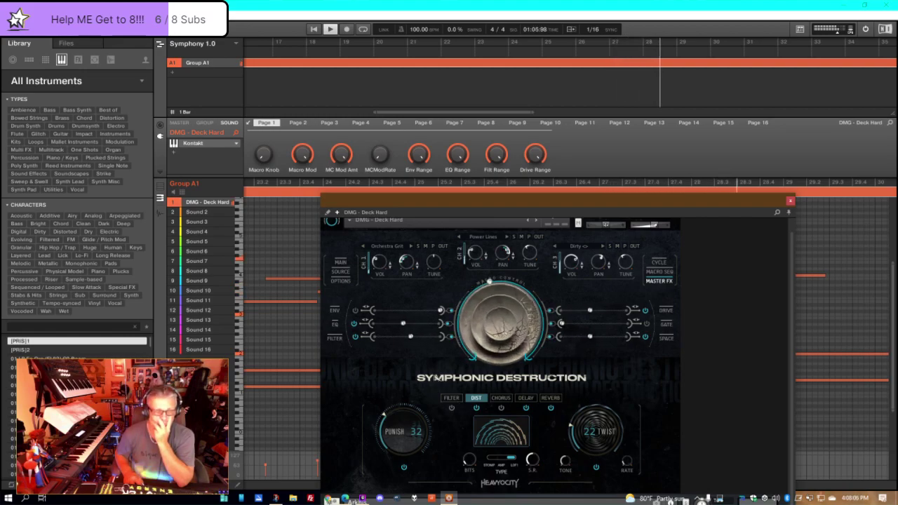
- Check the Space effects and try the Gate effect on channel 1 during playback, switching it back off
left_click(667, 340)
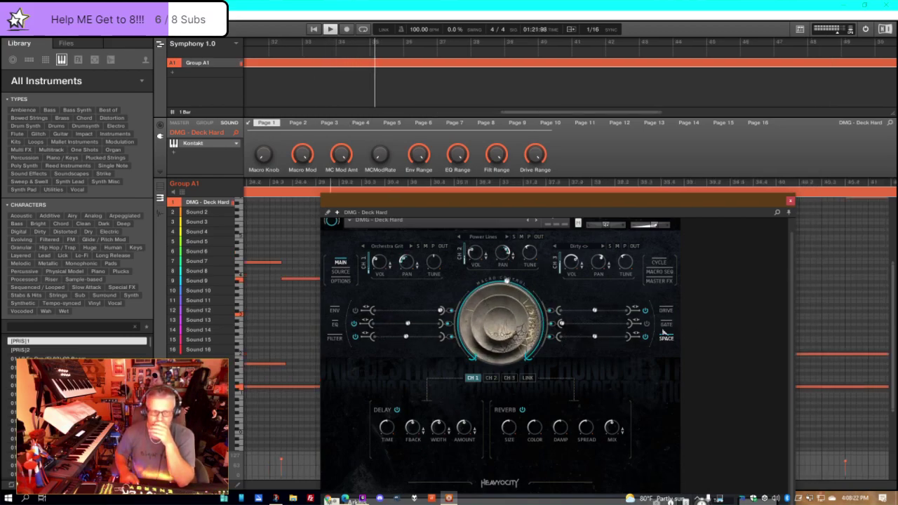
left_click(668, 326)
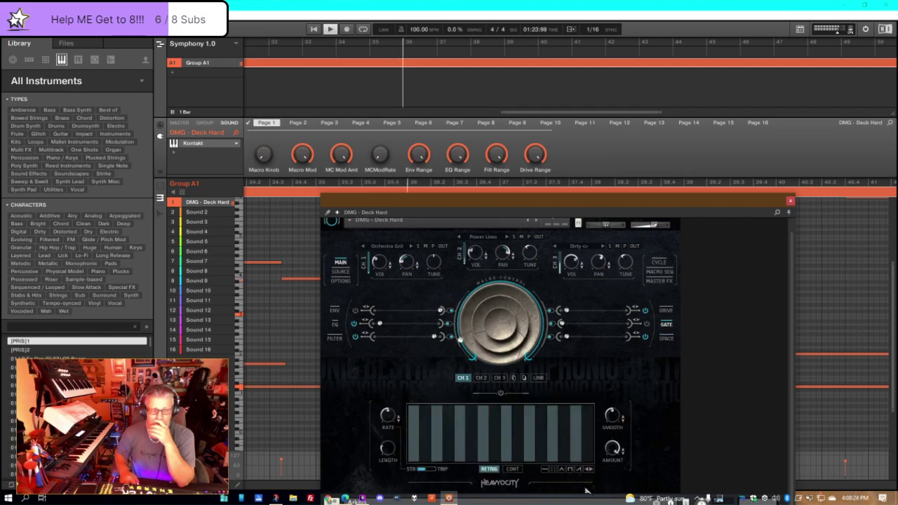
left_click(500, 392)
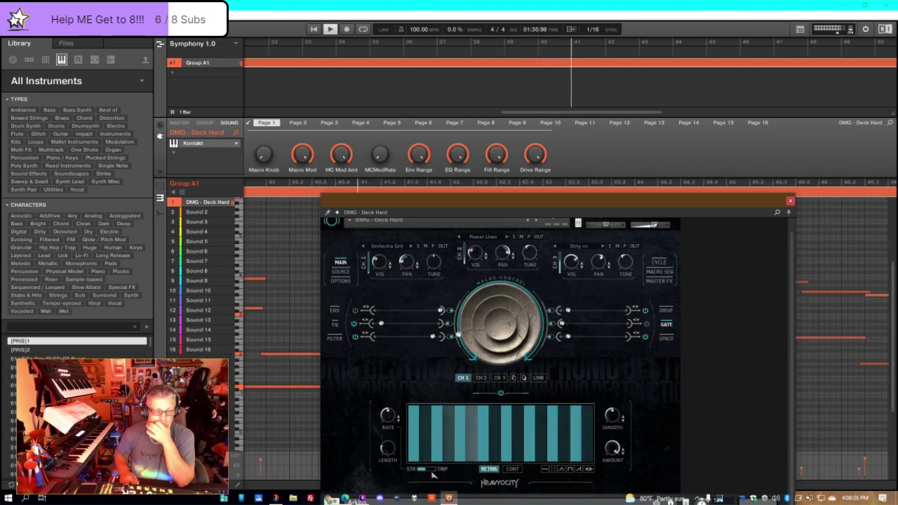
left_click(500, 394)
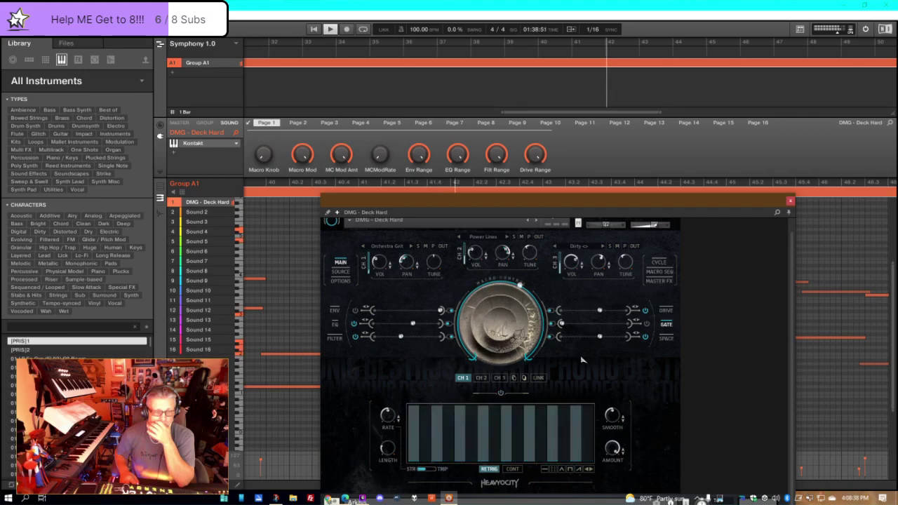
- Examine the Drive, Env, Source, Options, Cycle, Macro Seq and Master FX pages during playback, then stop the song
left_click(667, 311)
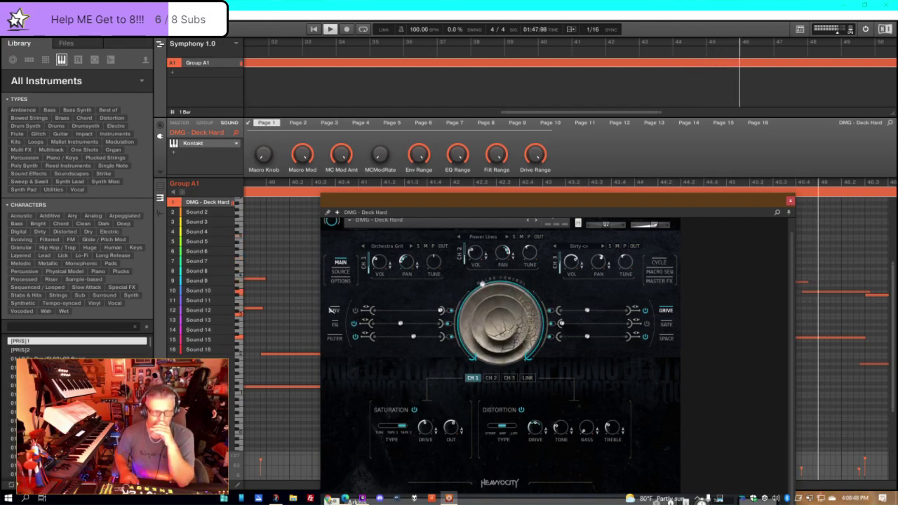
left_click(334, 310)
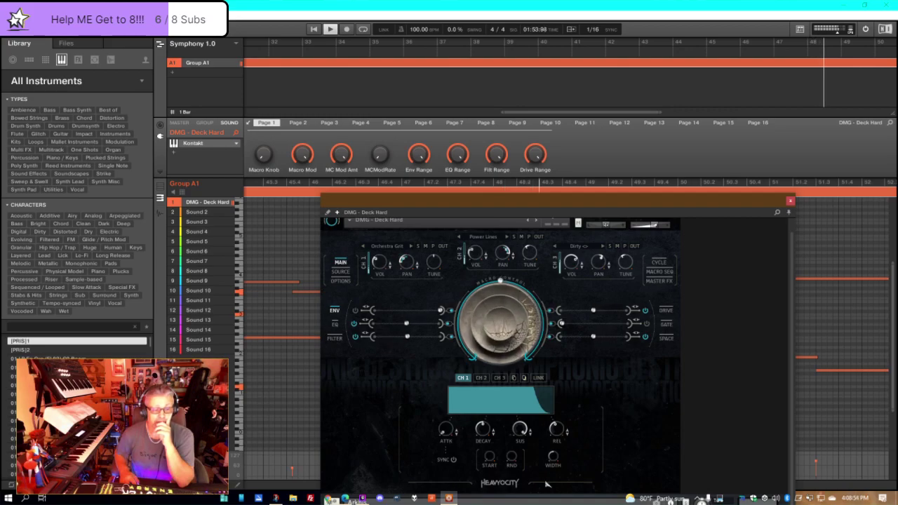
left_click(340, 272)
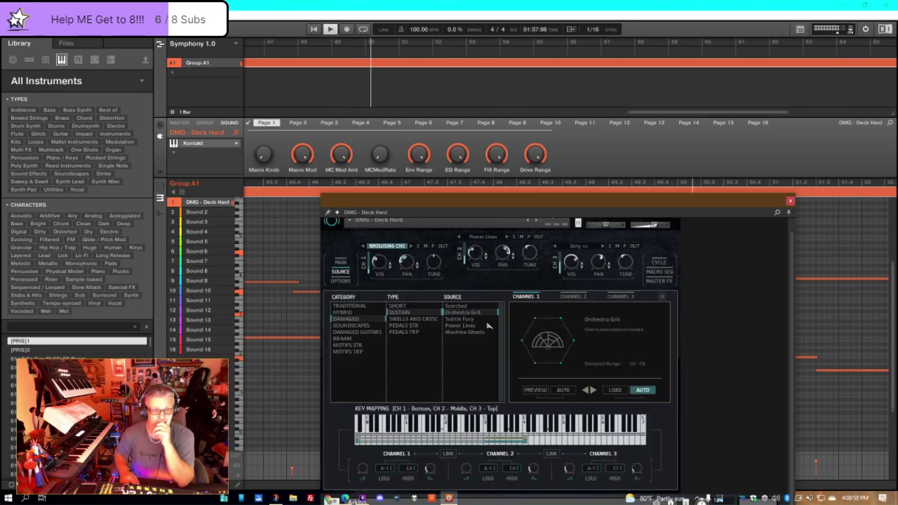
left_click(341, 280)
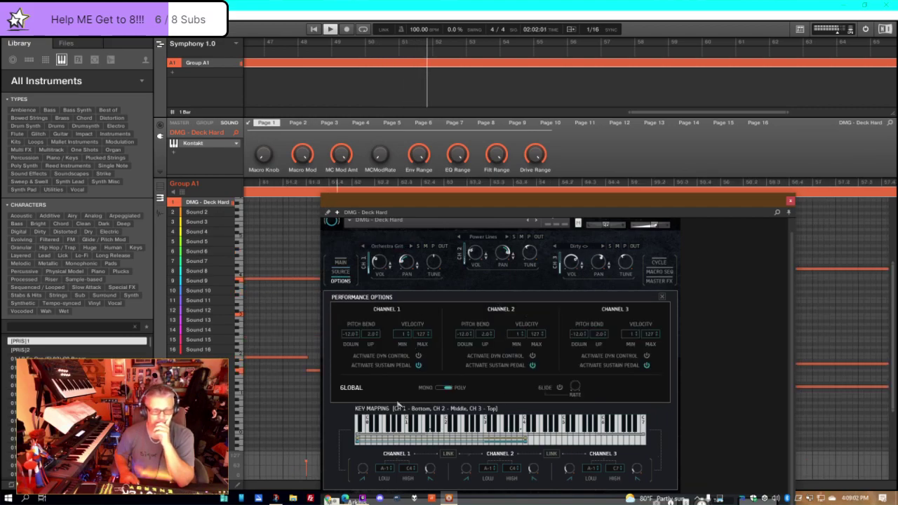
left_click(341, 261)
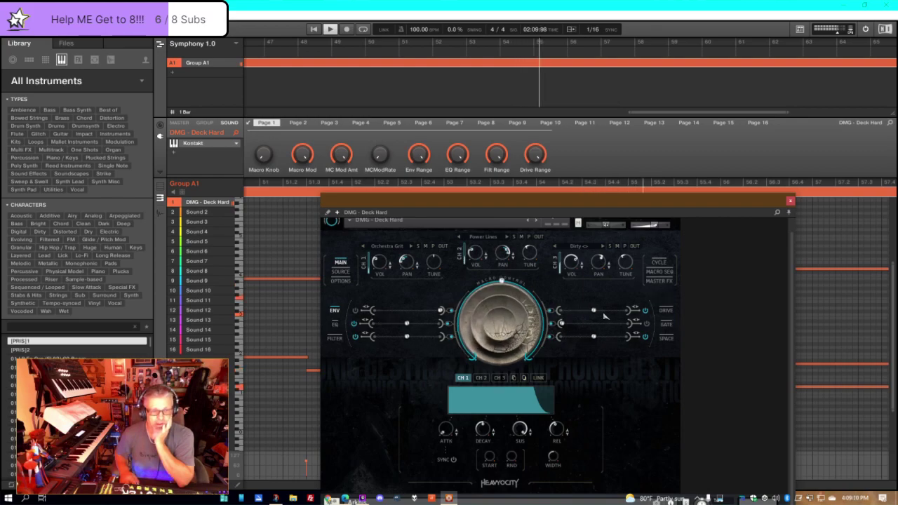
left_click(658, 262)
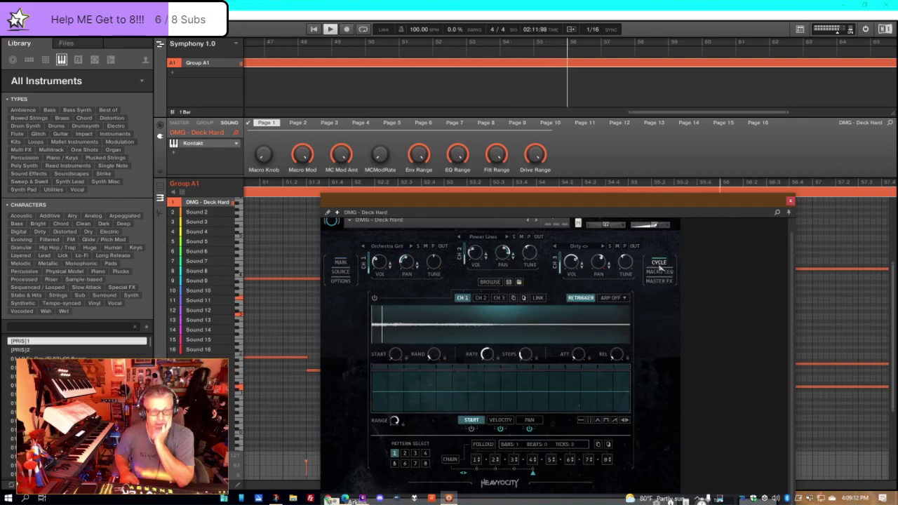
left_click(660, 272)
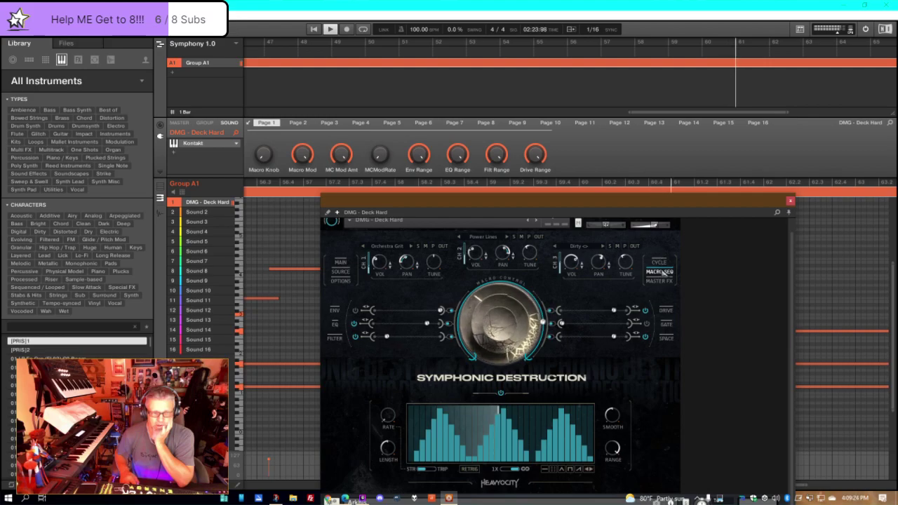
left_click(663, 281)
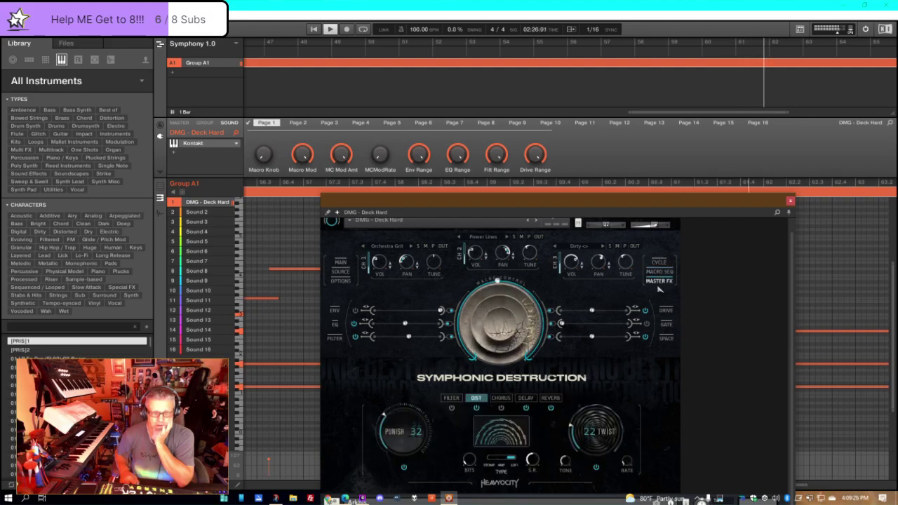
left_click(660, 262)
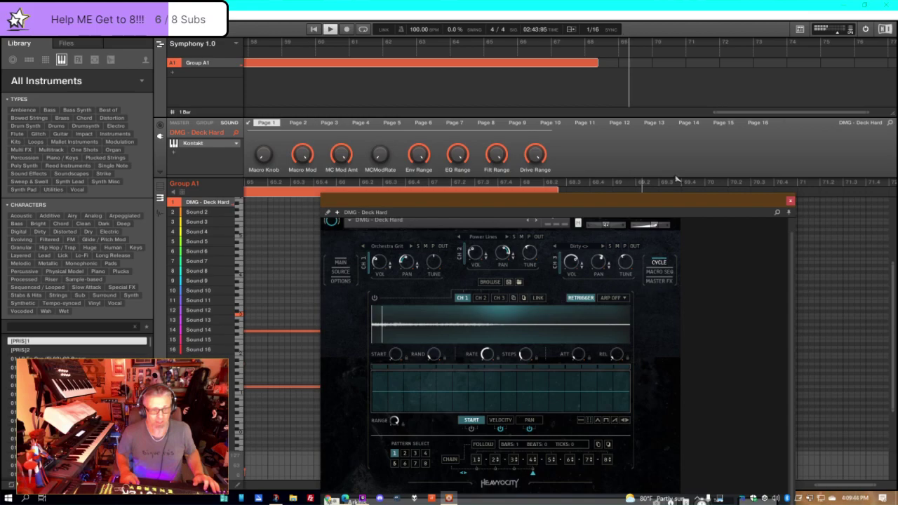
left_click(684, 154)
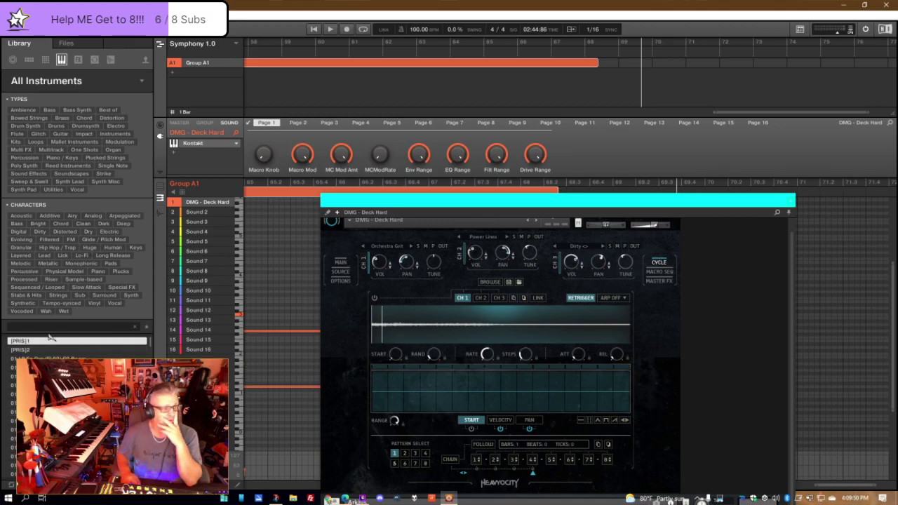
- Filter the instrument library to the Symphonic Destruction product to list its presets
left_click(143, 82)
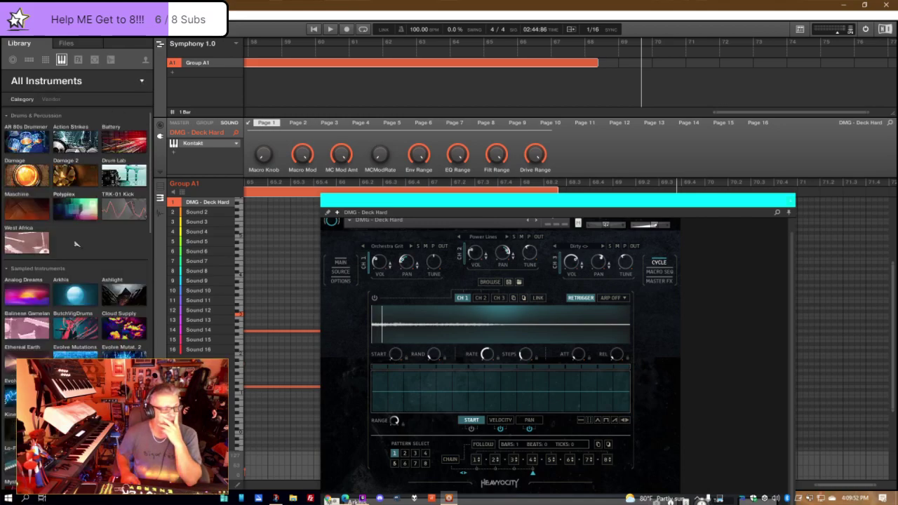
scroll(77, 281, "down", 10)
scroll(77, 341, "down", 2)
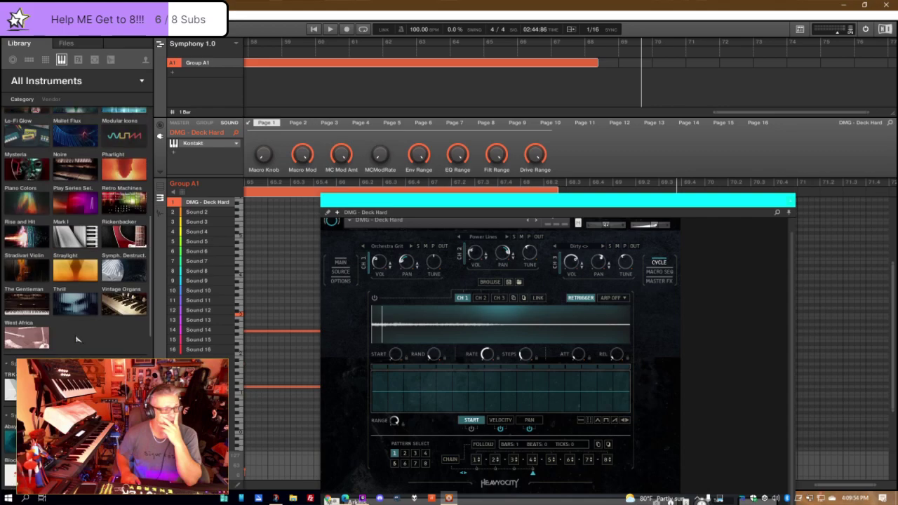
left_click(114, 274)
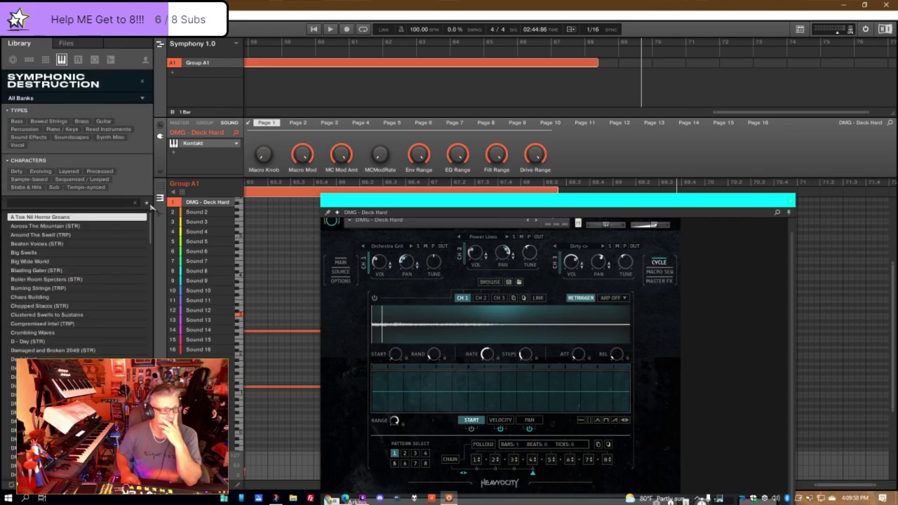
- Limit the preset list to favorites, load HYB - Vangelish Analog (STR) and open its plug-in window
left_click(146, 203)
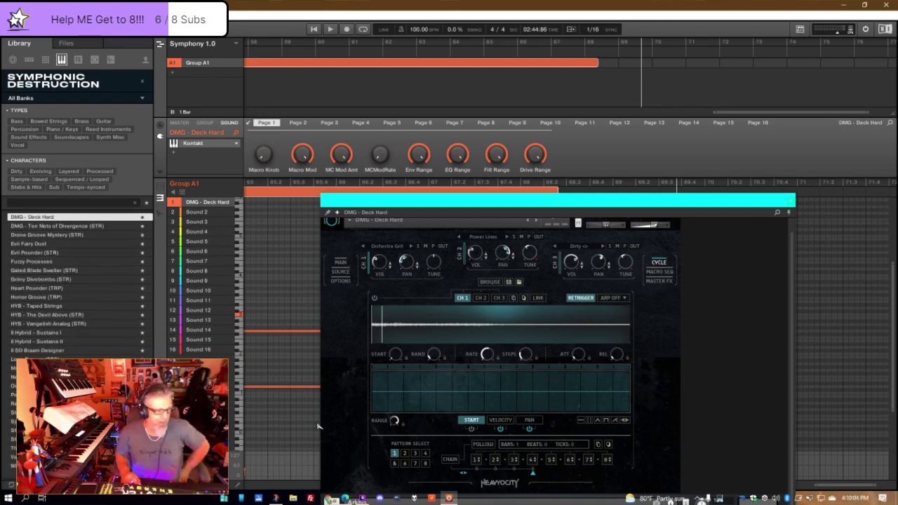
left_click(53, 324)
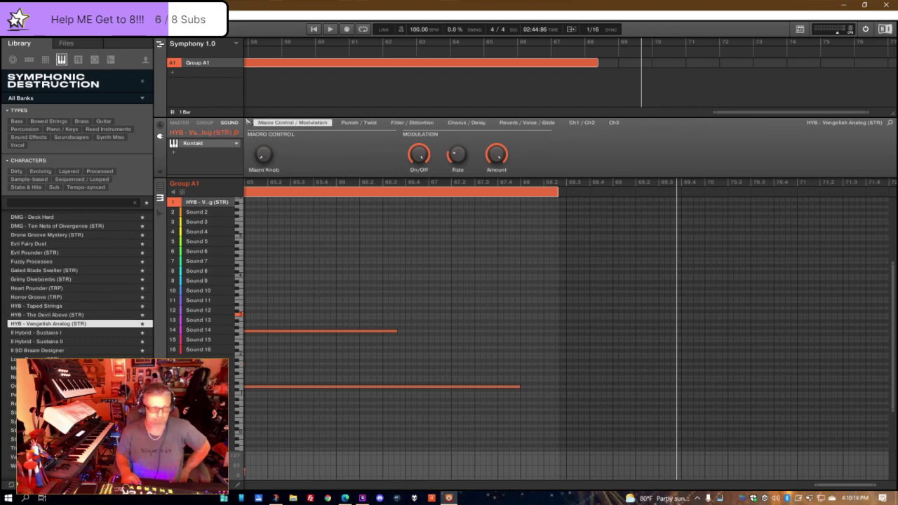
left_click(249, 123)
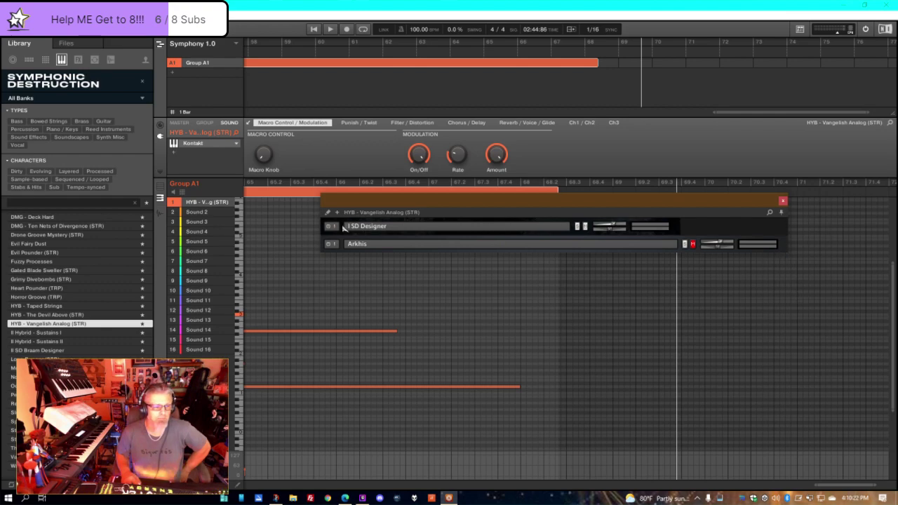
- Expand the plug-in window to show the full I SD Designer interface without the Kontakt browser, and reposition it over the arrangement
double_click(393, 229)
left_click(335, 227)
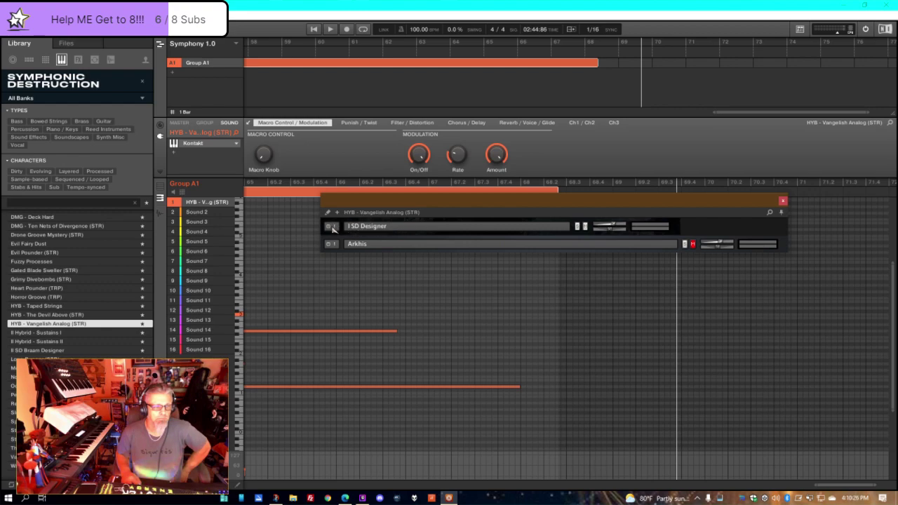
double_click(379, 227)
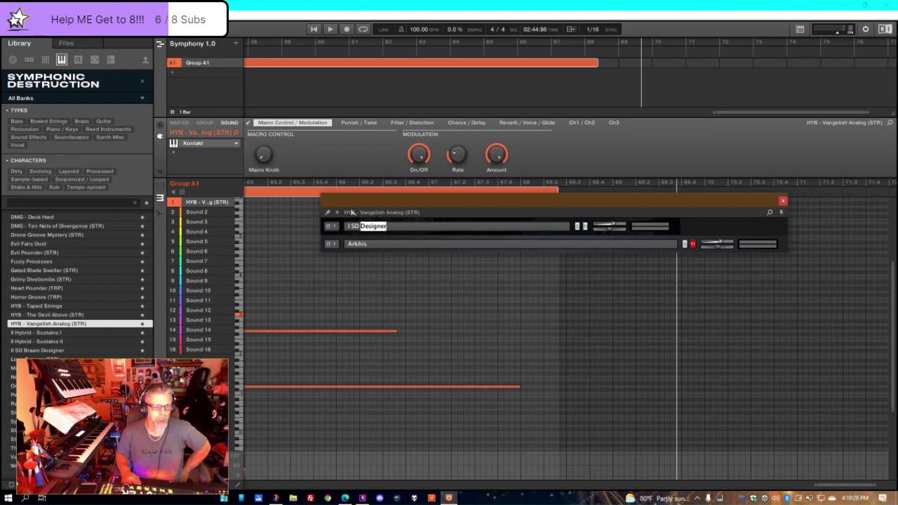
left_click(327, 212)
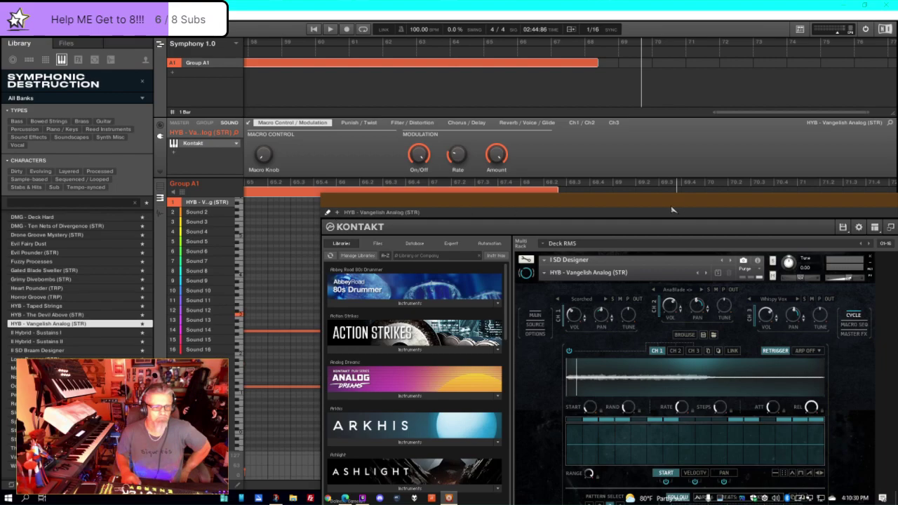
left_click_drag(671, 209, 521, 143)
left_click(180, 146)
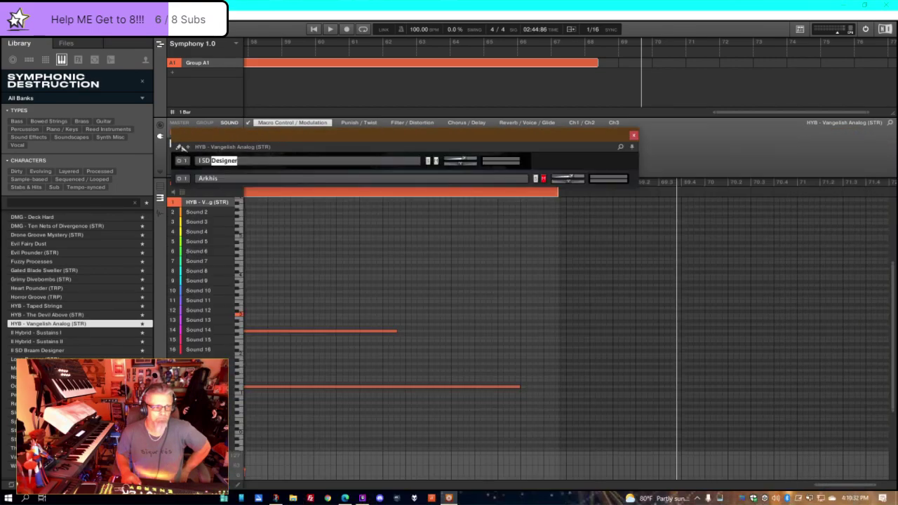
left_click(189, 148)
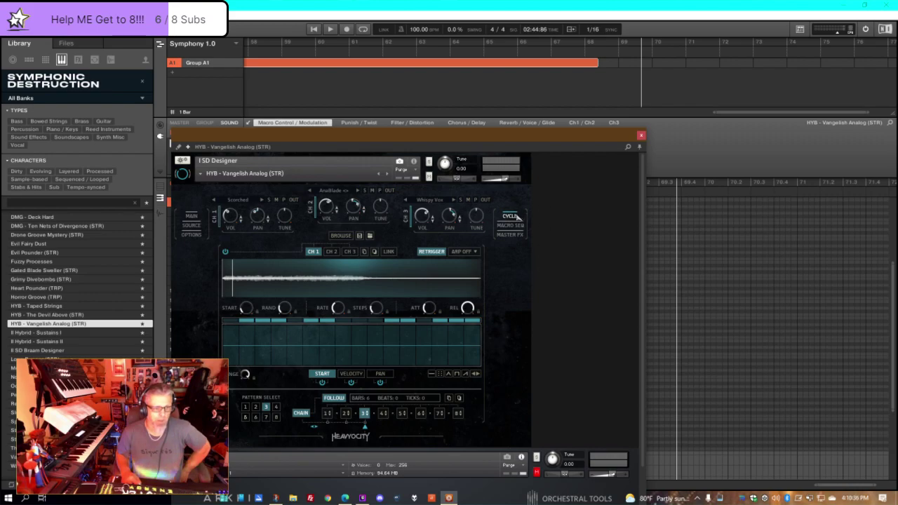
- Examine the Vangelish Analog preset's Macro Seq page, Space effects and Cycle page while playing it
left_click(511, 224)
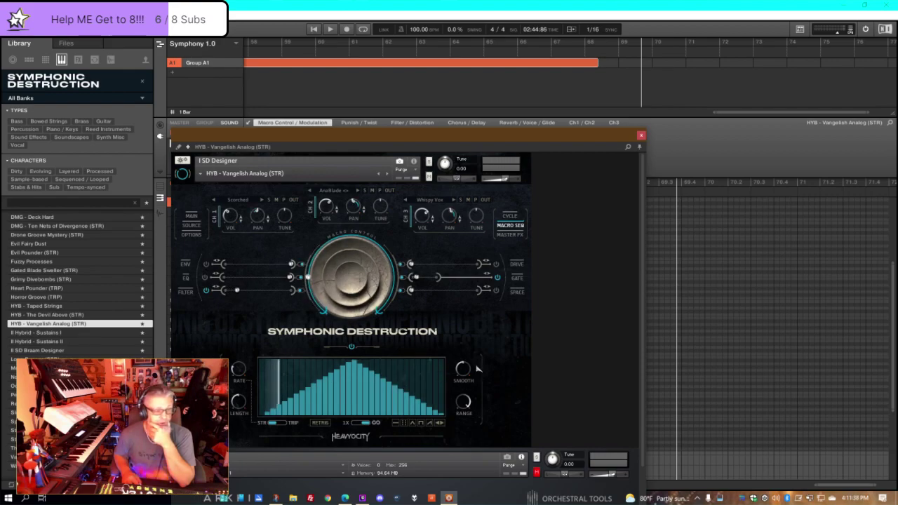
left_click(519, 292)
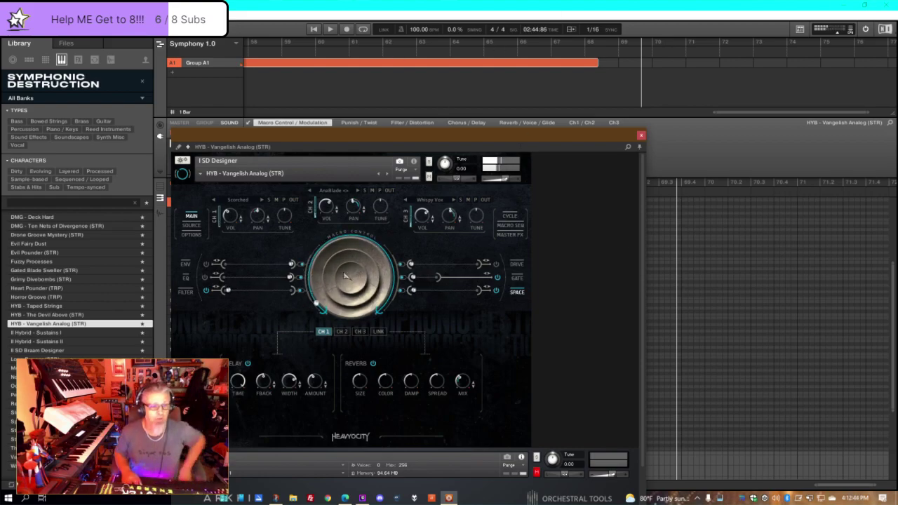
left_click(510, 216)
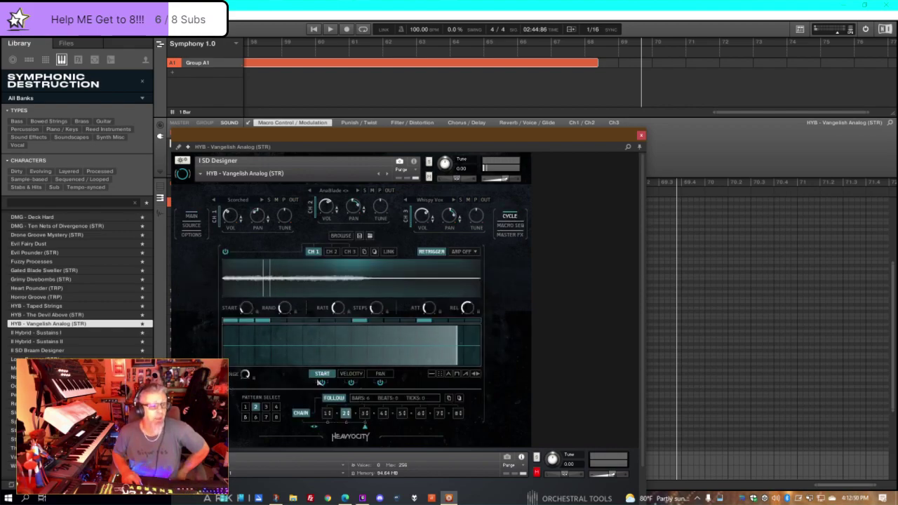
mouse_move(344, 497)
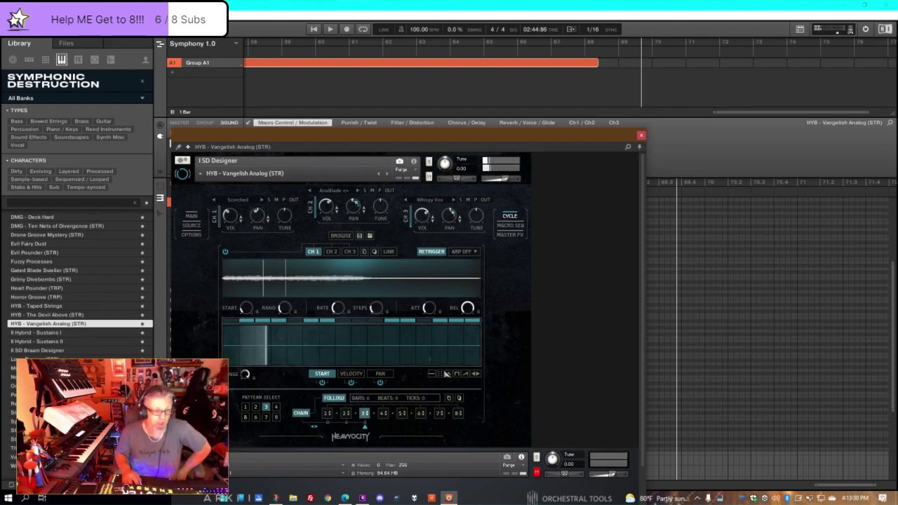
- Examine the Cycle pattern's Triangle, Comb, Ramp and shift options, plus the Macro Seq page and Drive effects
left_click(449, 374)
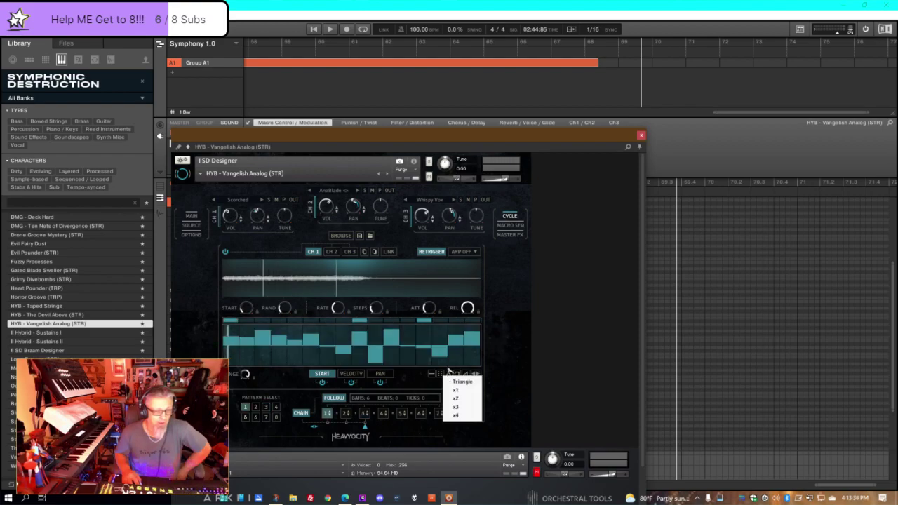
left_click(472, 369)
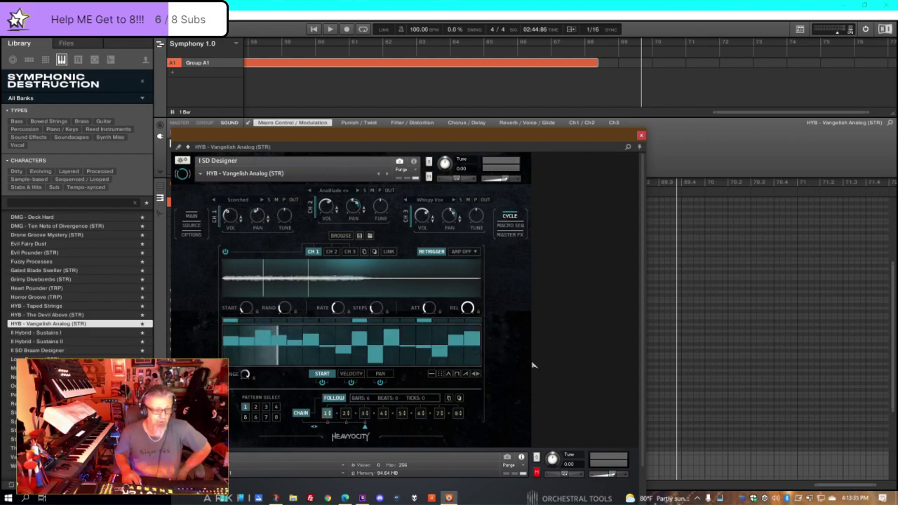
left_click(455, 374)
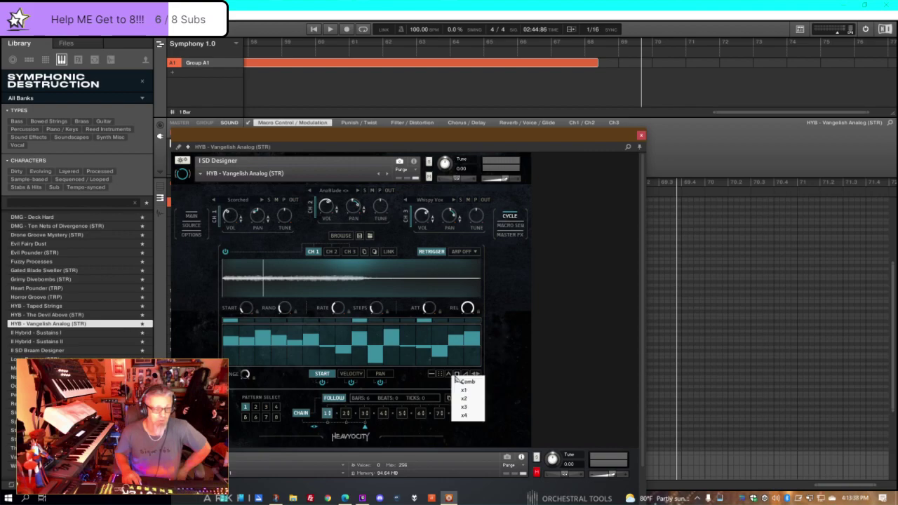
left_click(502, 374)
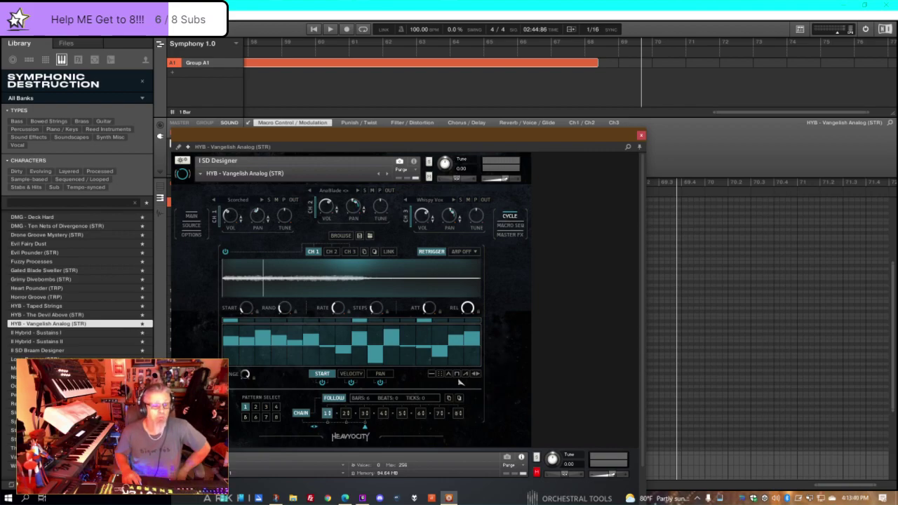
left_click(464, 374)
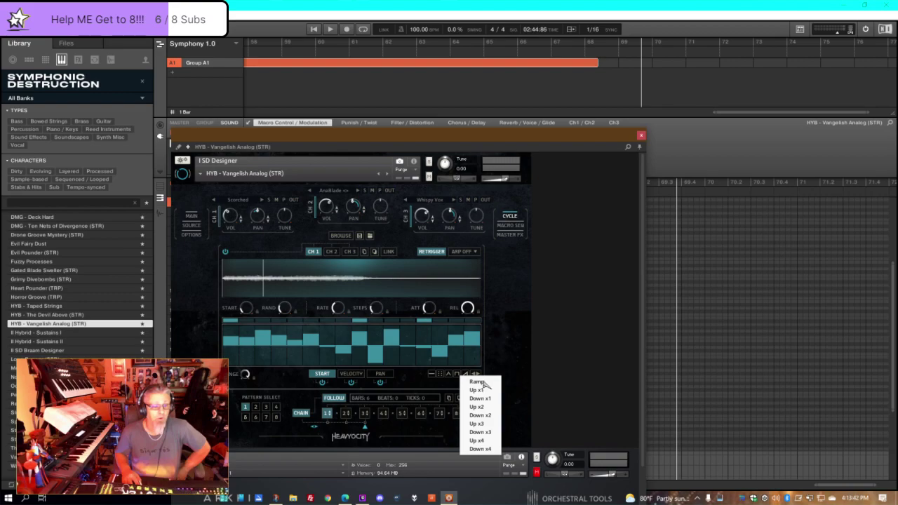
left_click(533, 387)
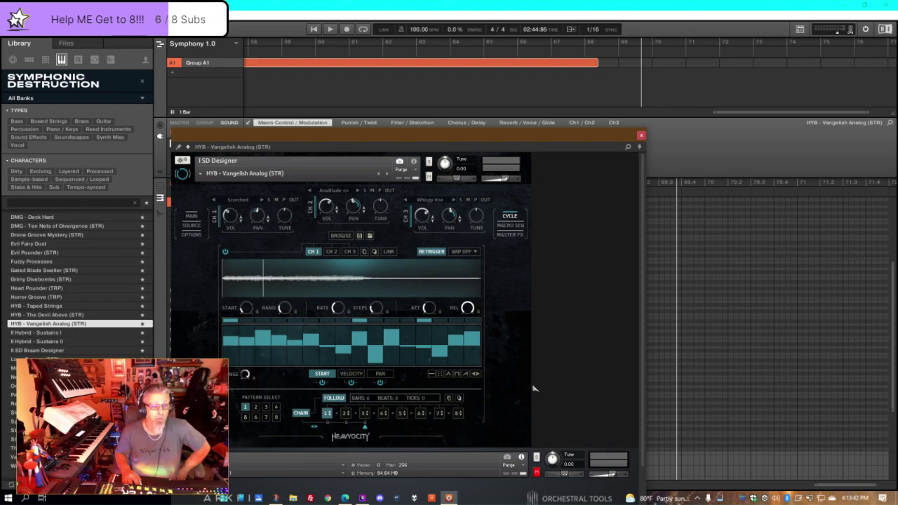
left_click(475, 374)
left_click(476, 374)
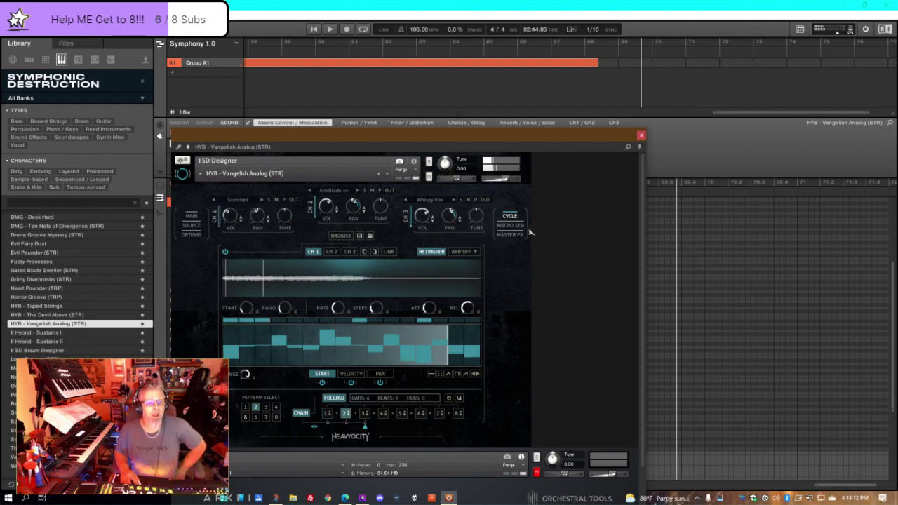
left_click(502, 226)
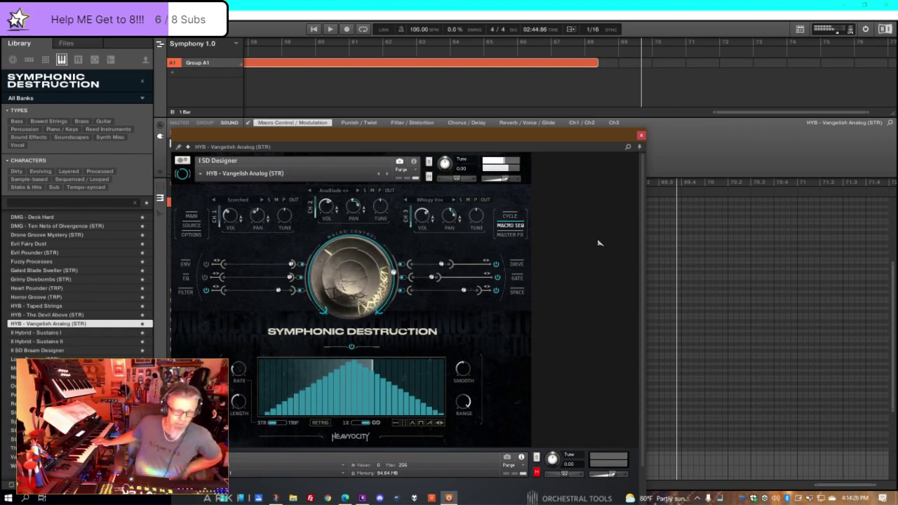
left_click(518, 264)
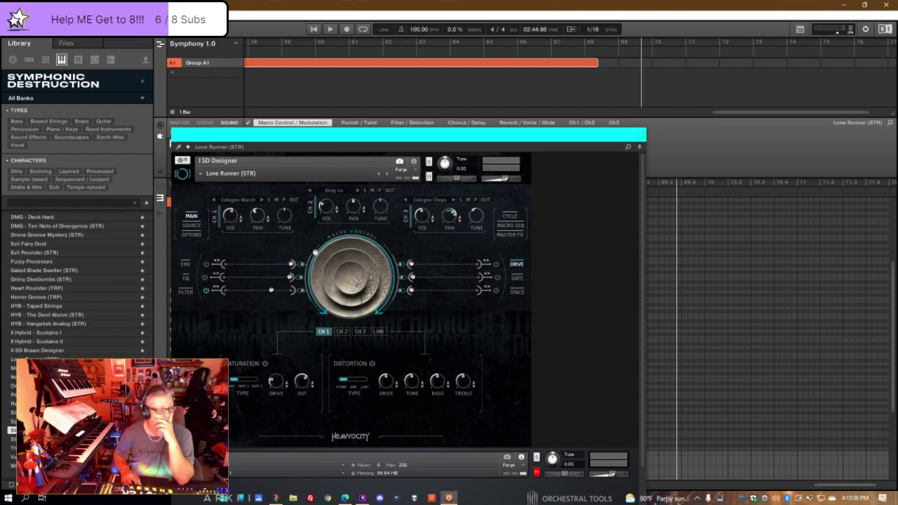
- Audition the favorite presets Strangest Things (STR), Oceanic Ebb And Flow and Metallic Isolation (STR)
left_click(42, 429)
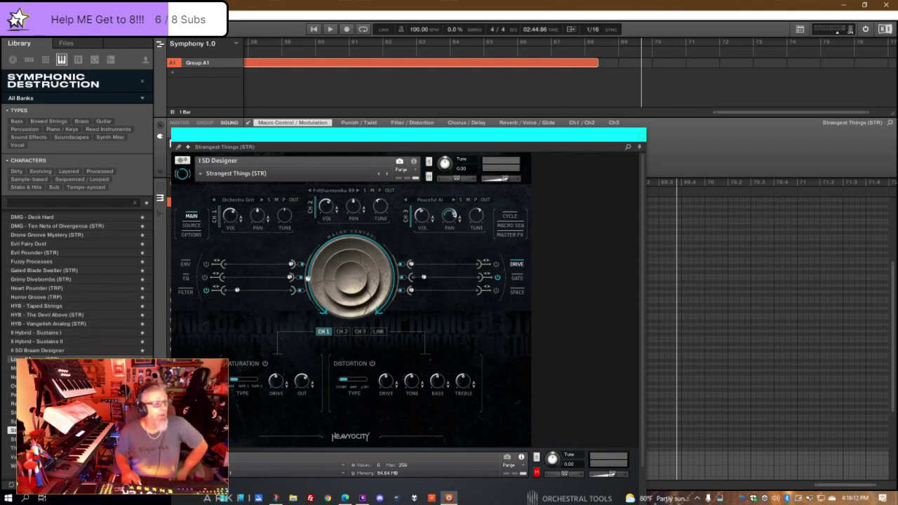
left_click(28, 359)
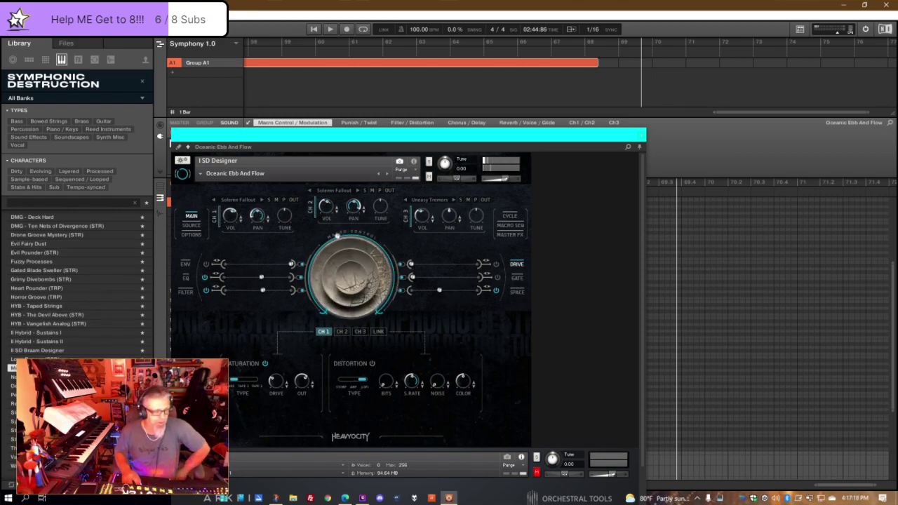
key("Down")
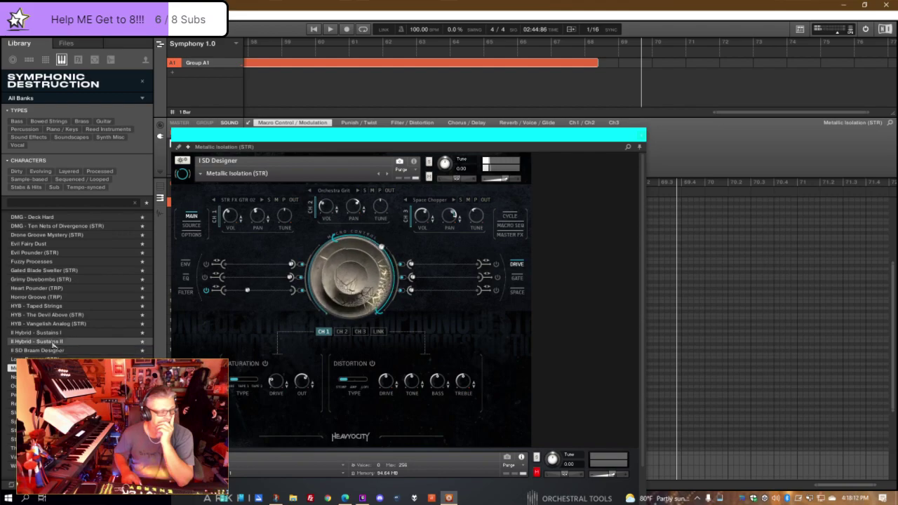
- Audition II Hybrid - Sustains I, Evil Fairy Dust, Drone Groove Mystery (STR), DMG - Ten Nets of Divergence (STR) and The Devil Above (STR)
left_click(53, 333)
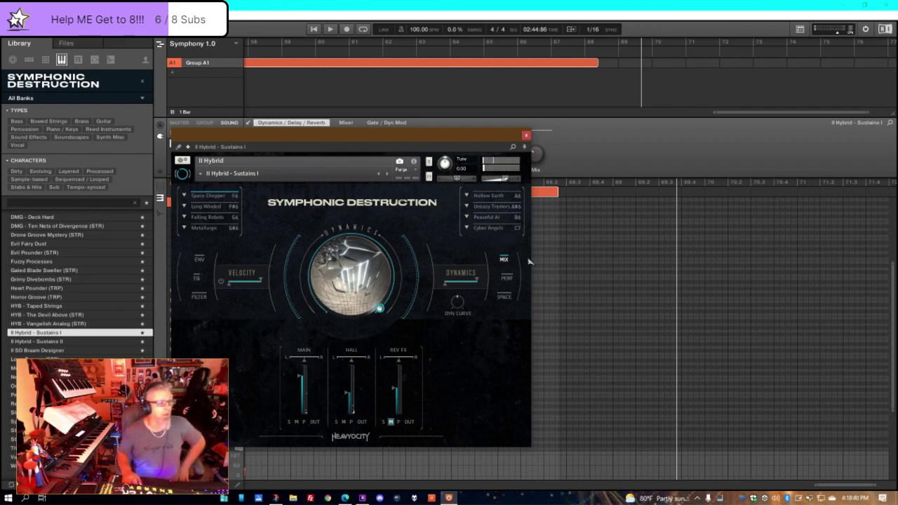
left_click(37, 244)
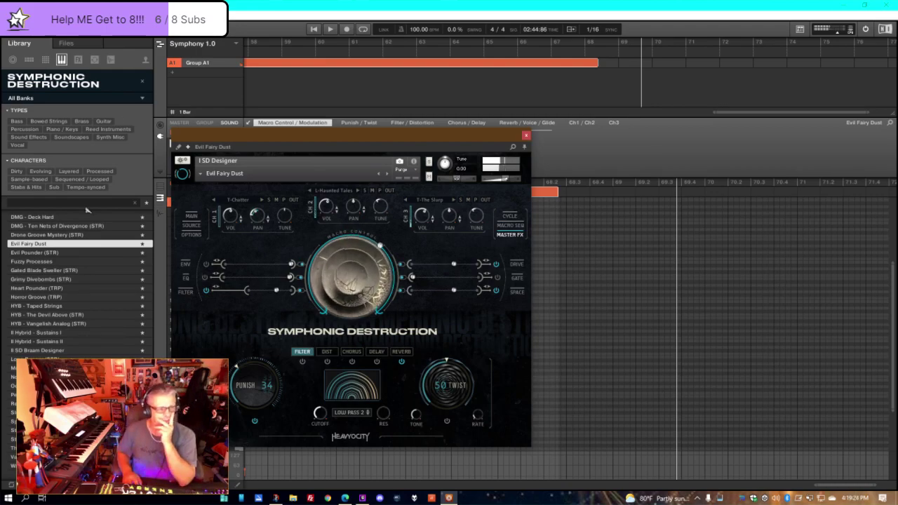
left_click(72, 240)
left_click(71, 235)
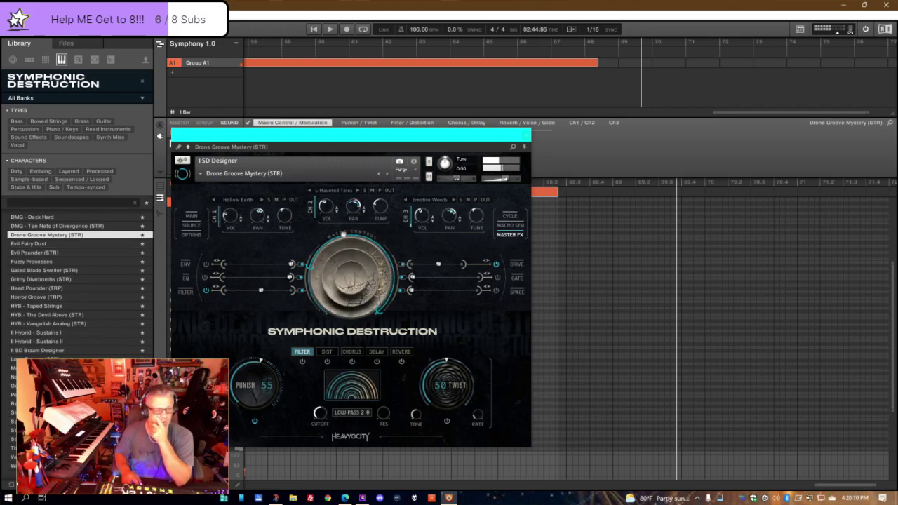
left_click(42, 227)
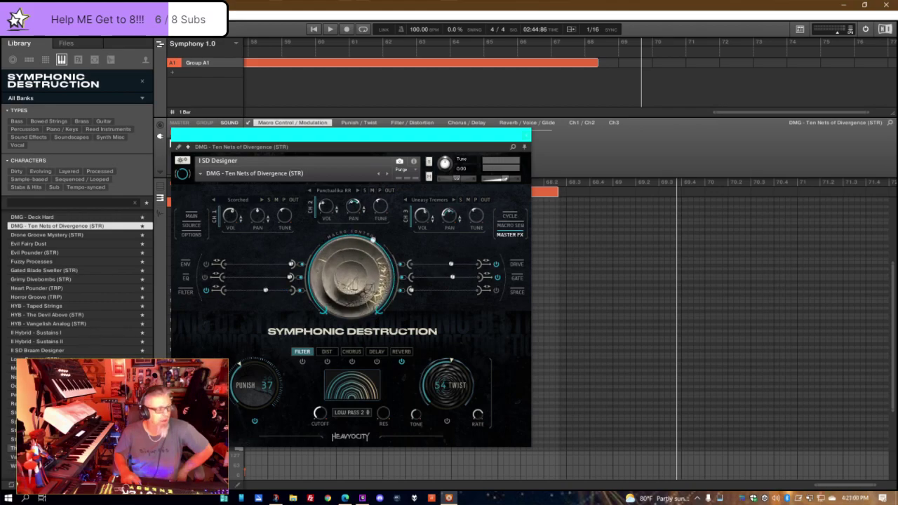
left_click(11, 448)
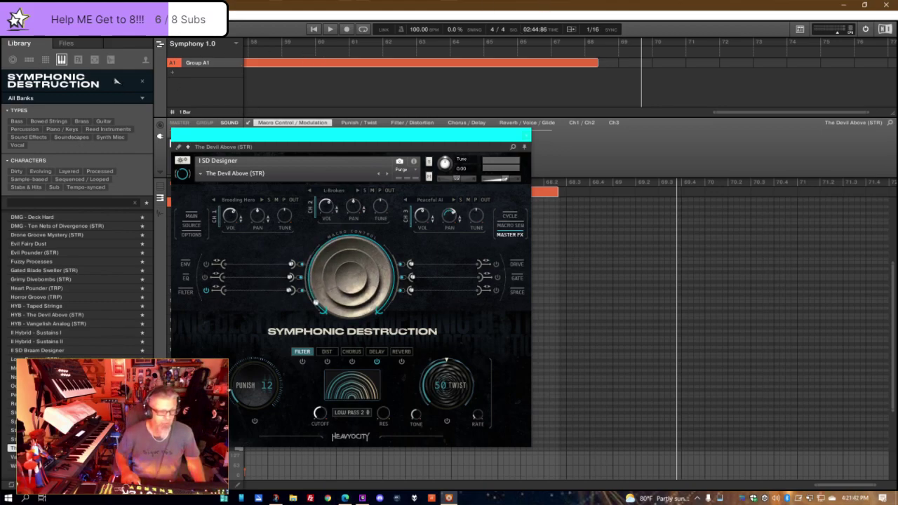
- Turn off the favorites filter and load the SD TRP Loop Combo 01 preset from the full list
left_click(148, 203)
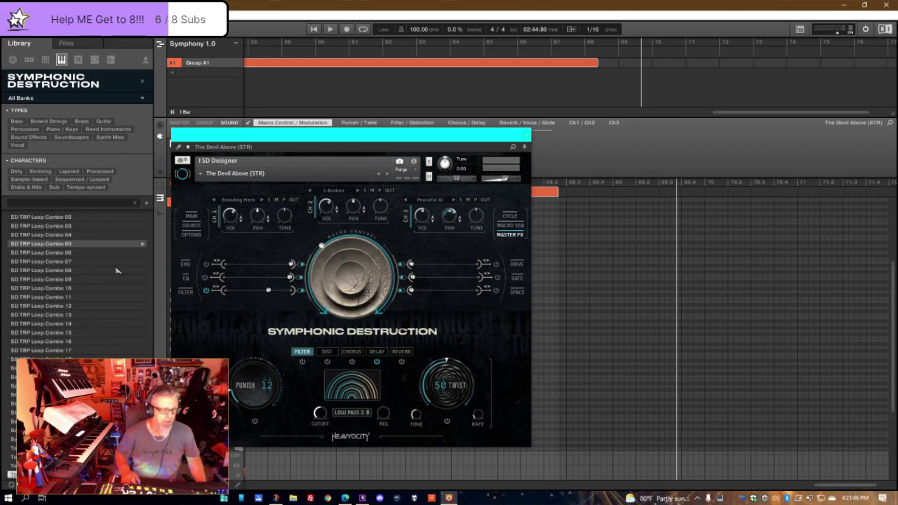
scroll(126, 288, "up", 2)
left_click(53, 262)
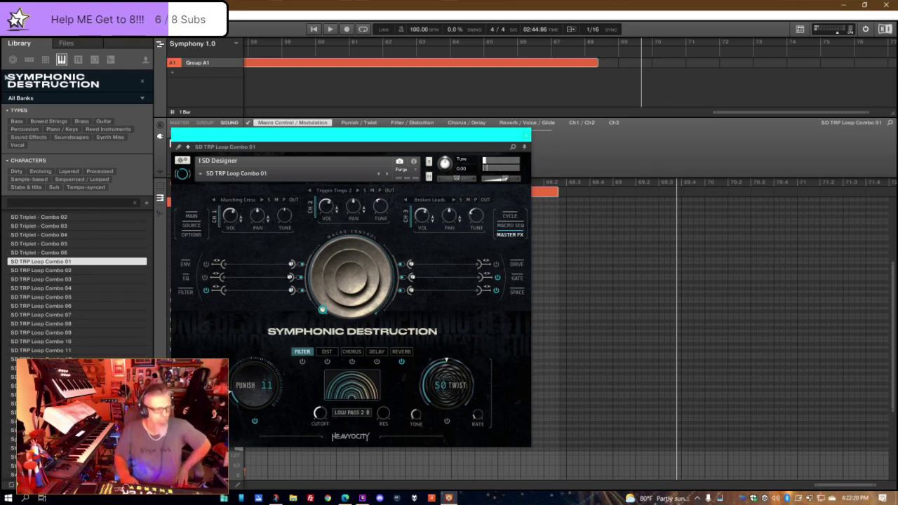
- Load SD Triplet - Combo 06 to hear it, and load SD Triplet - 08 All Motif Reverse
left_click(54, 252)
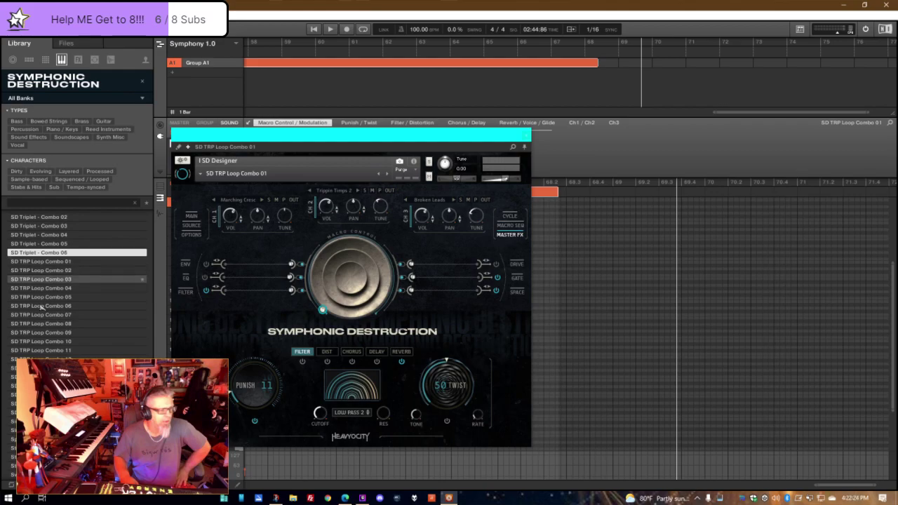
left_click(62, 253)
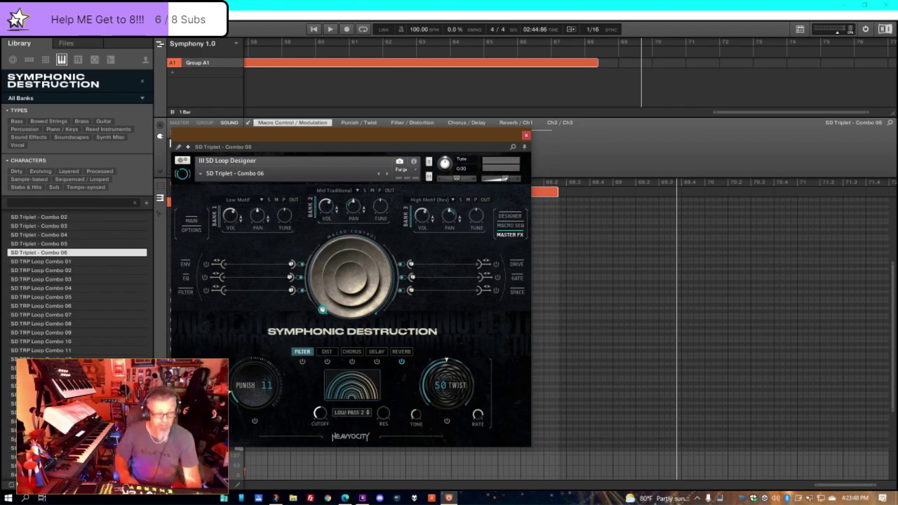
scroll(77, 284, "up", 3)
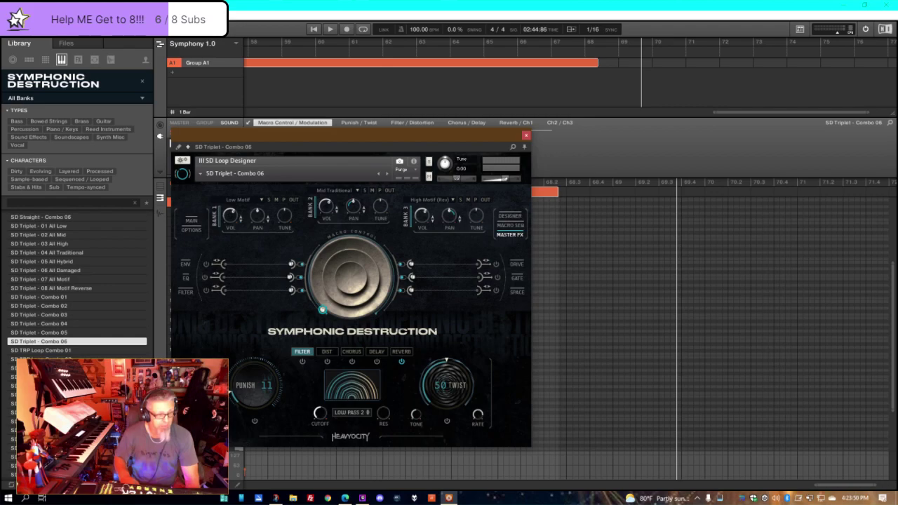
left_click(49, 288)
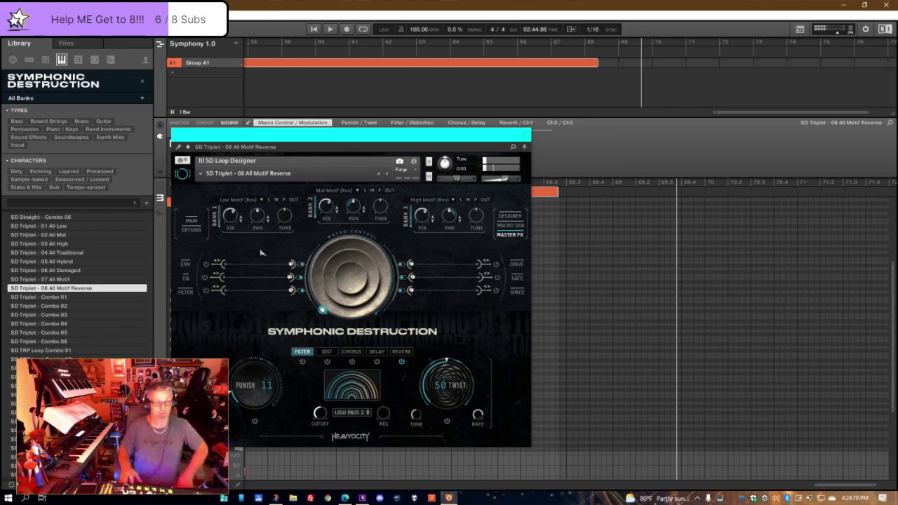
- Load SD Triplet - 06 All Damaged to hear it, and preview SD Straight - Combo 01 and SD Straight - Combo 02
left_click(62, 272)
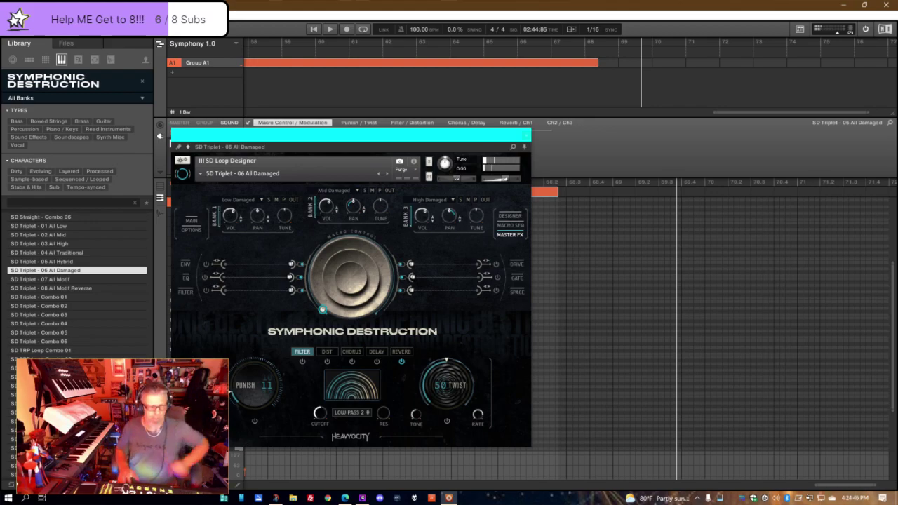
scroll(97, 262, "up", 1)
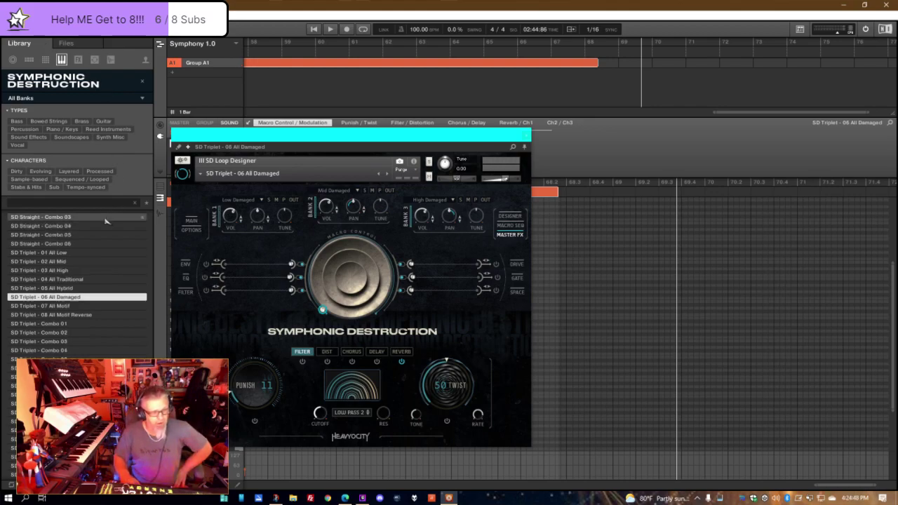
scroll(98, 262, "up", 2)
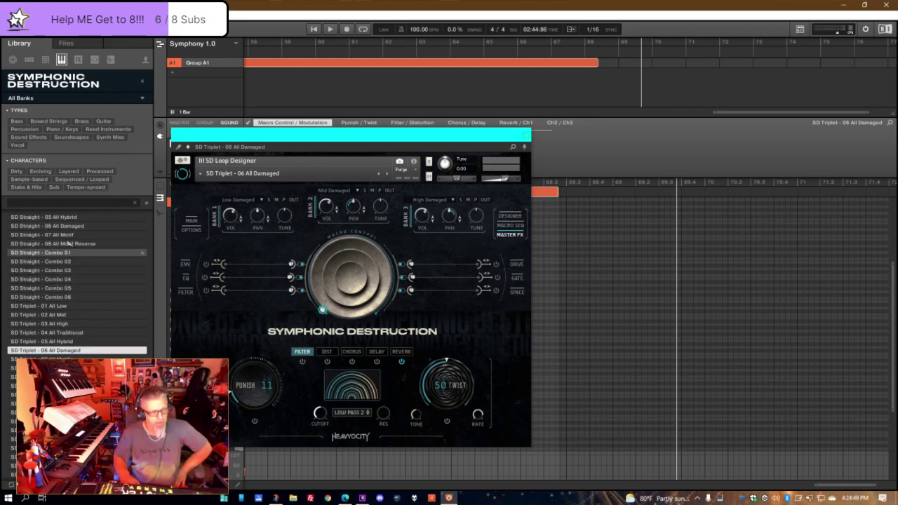
left_click(62, 252)
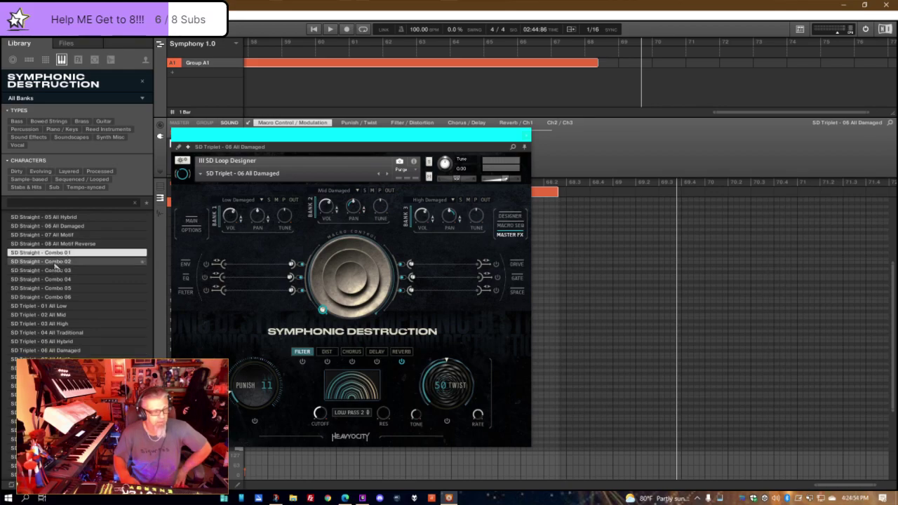
left_click(61, 263)
- Preview SD STR Loop Combo 01, SD Init - All Macros Off and SD Braams - 06 All Tails, and load SD Braams - 01 Full I
scroll(64, 337, "up", 2)
scroll(67, 336, "up", 3)
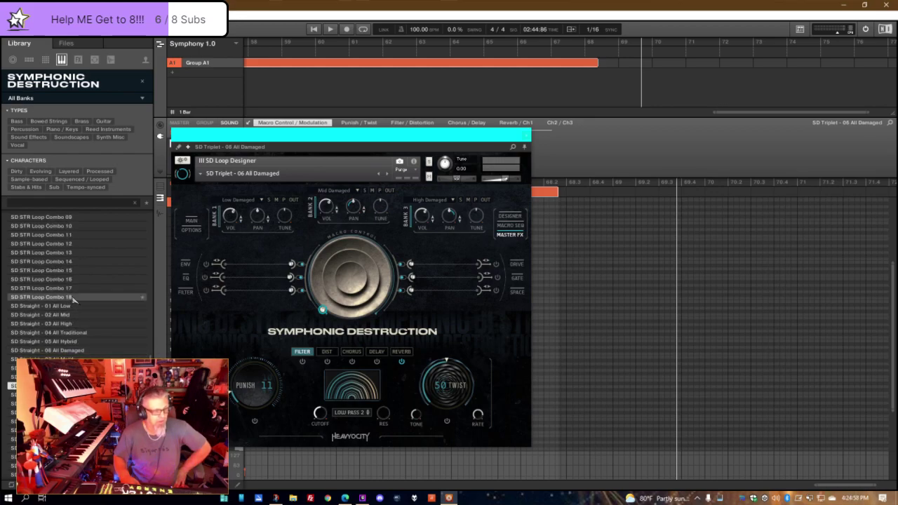
scroll(70, 343, "up", 4)
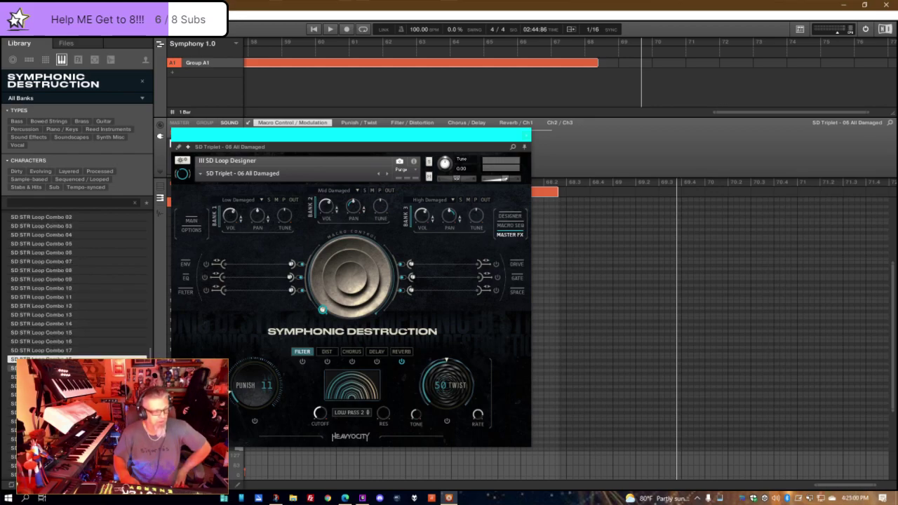
left_click(70, 288)
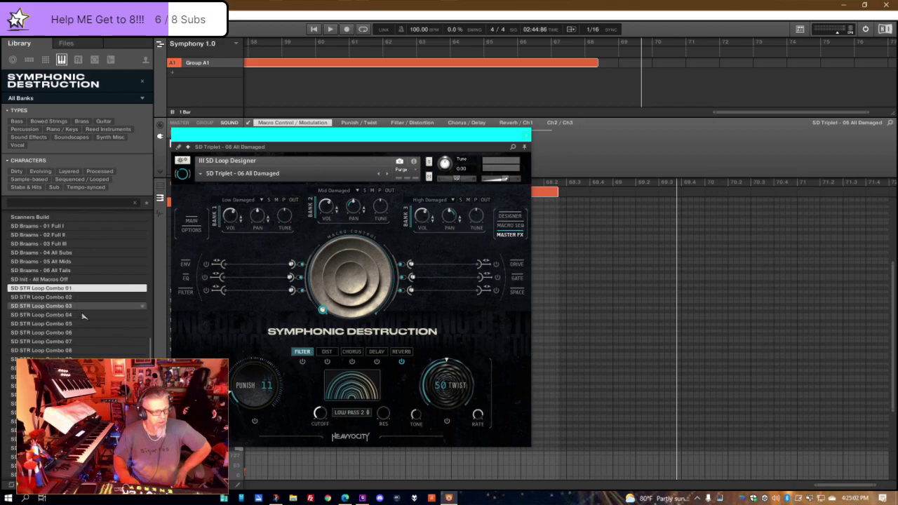
scroll(84, 340, "up", 1)
left_click(52, 323)
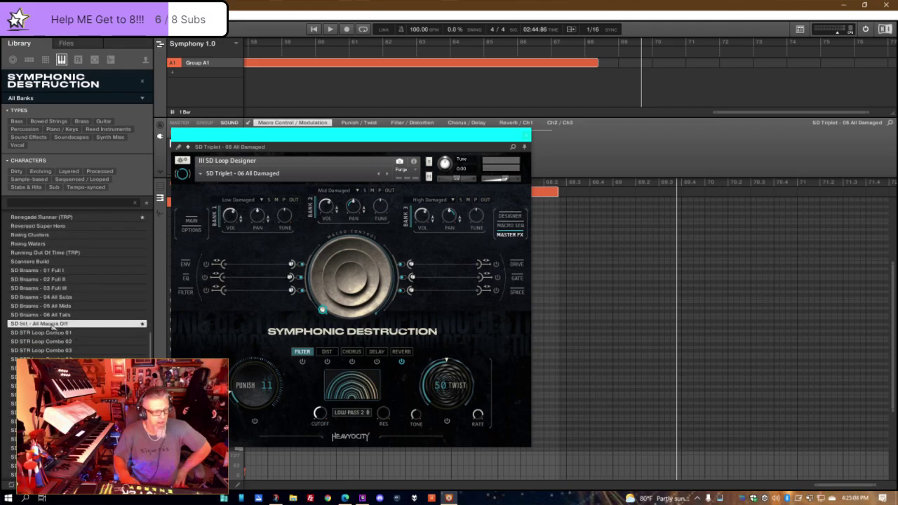
left_click(53, 315)
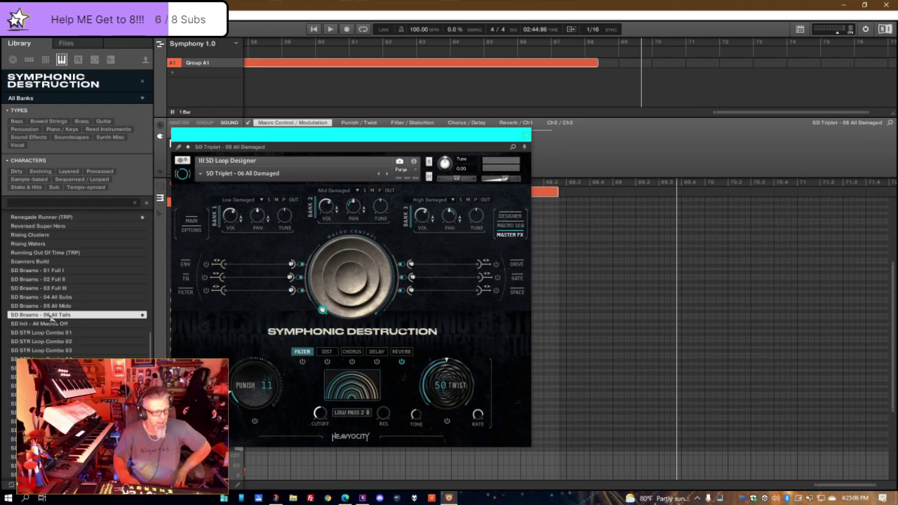
left_click(51, 272)
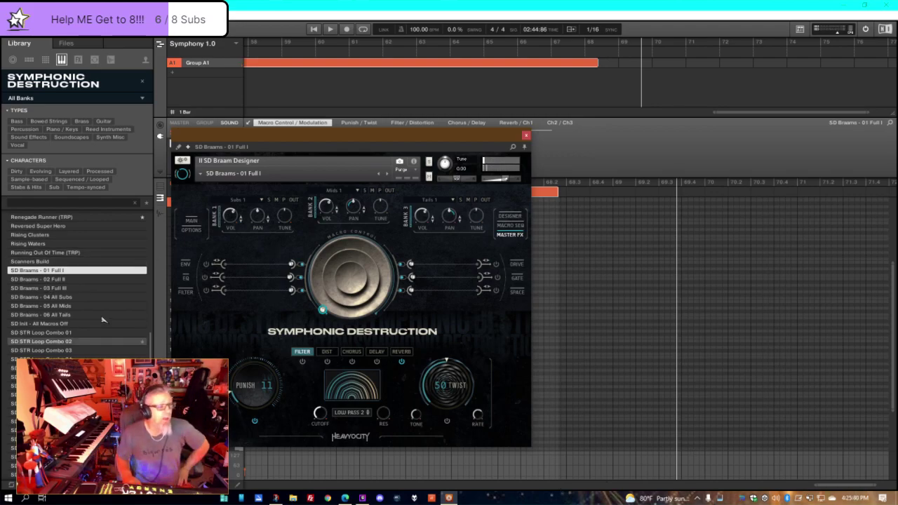
- Preview Scanners Build and load Running Out Of Time (TRP) to hear it
scroll(87, 331, "up", 2)
left_click(14, 307)
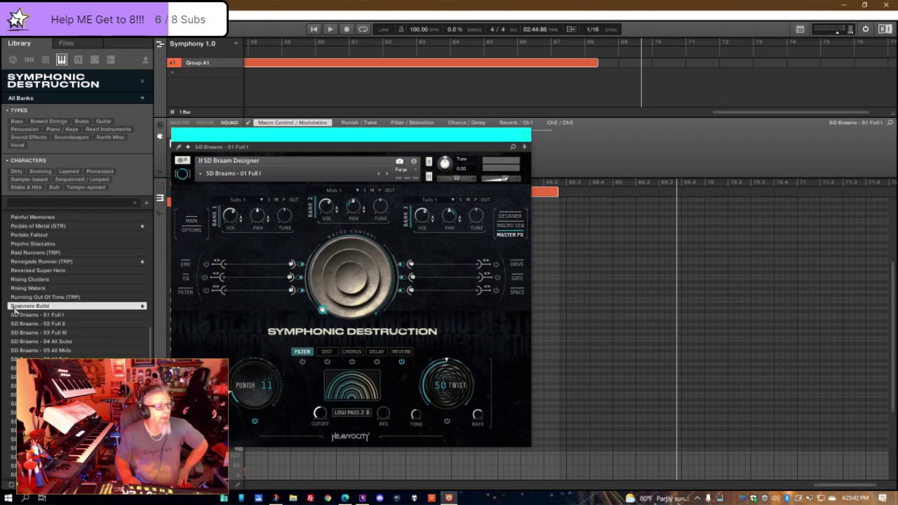
left_click(49, 300)
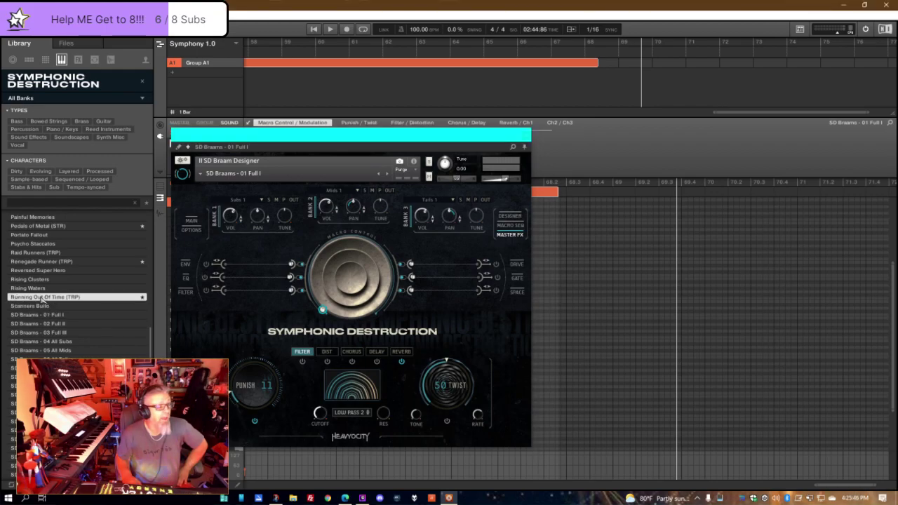
double_click(40, 298)
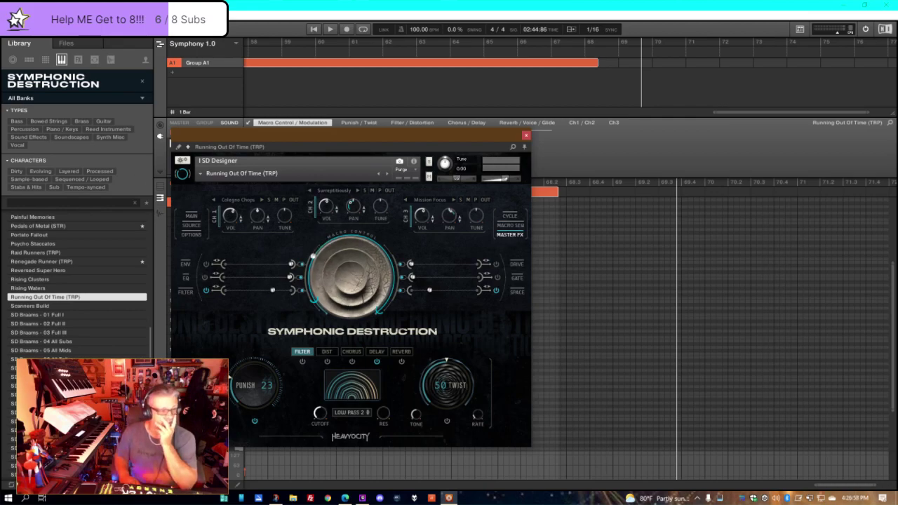
- Preview Rising Waters, Rising Clusters and Reversed Super Hero, and load Psycho Staccatos to play it
left_click(31, 285)
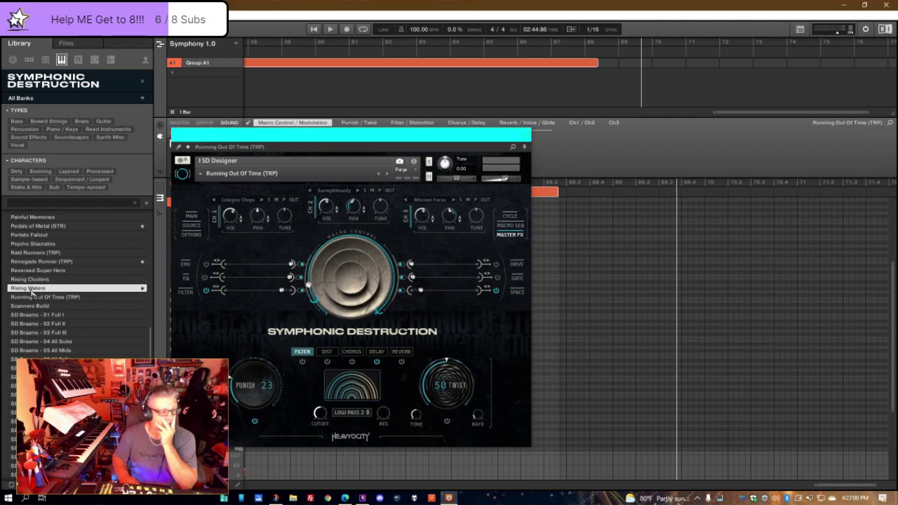
left_click(31, 280)
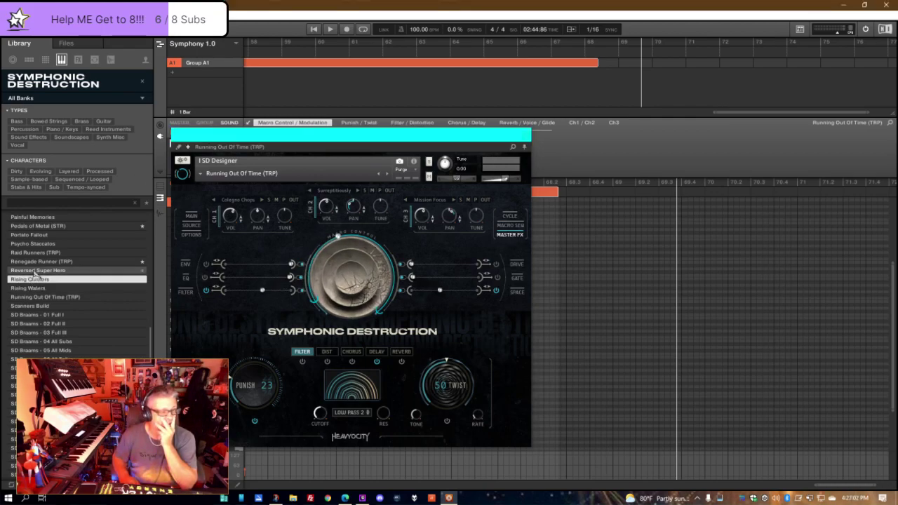
left_click(33, 270)
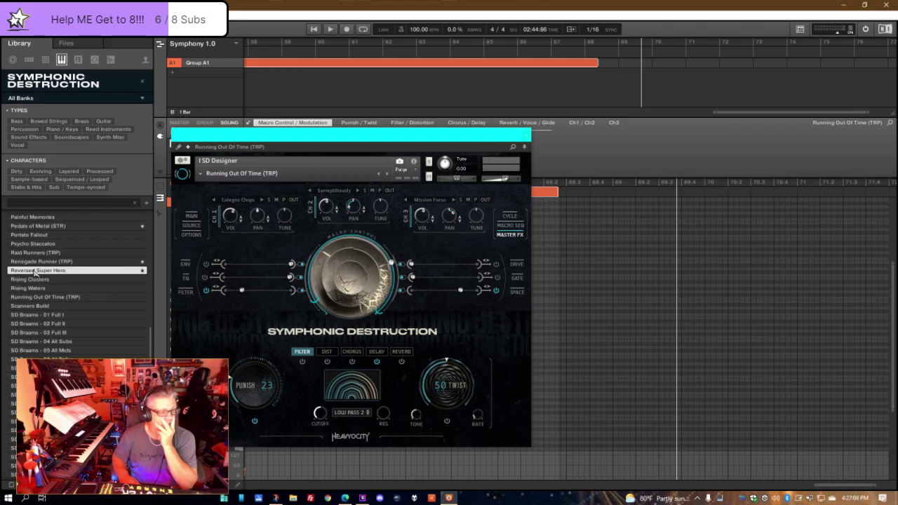
scroll(49, 302, "up", 2)
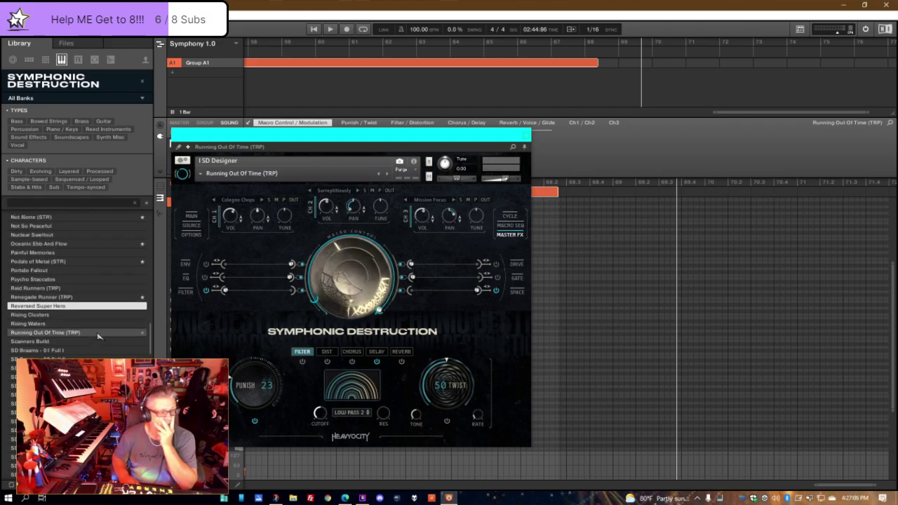
left_click(52, 281)
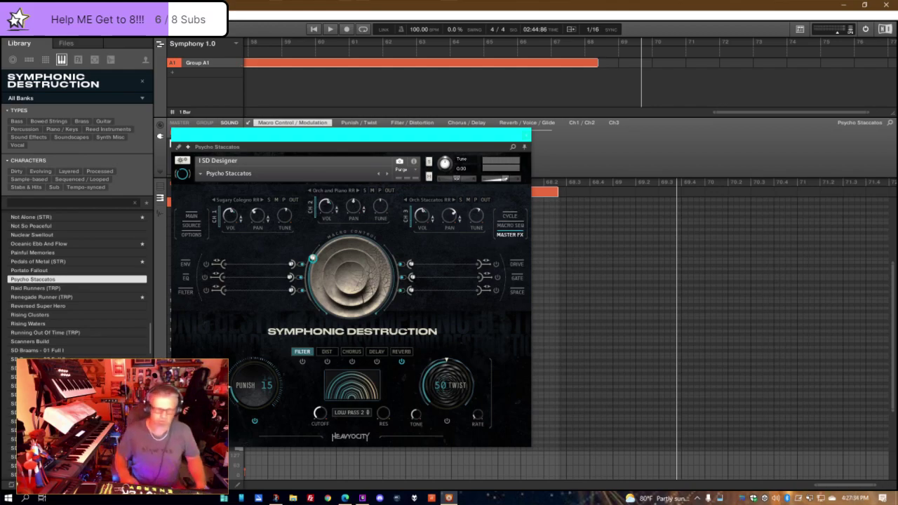
- Audition Portato Fallout, Pedals of Metal (STR) and Painful Memories
left_click(24, 270)
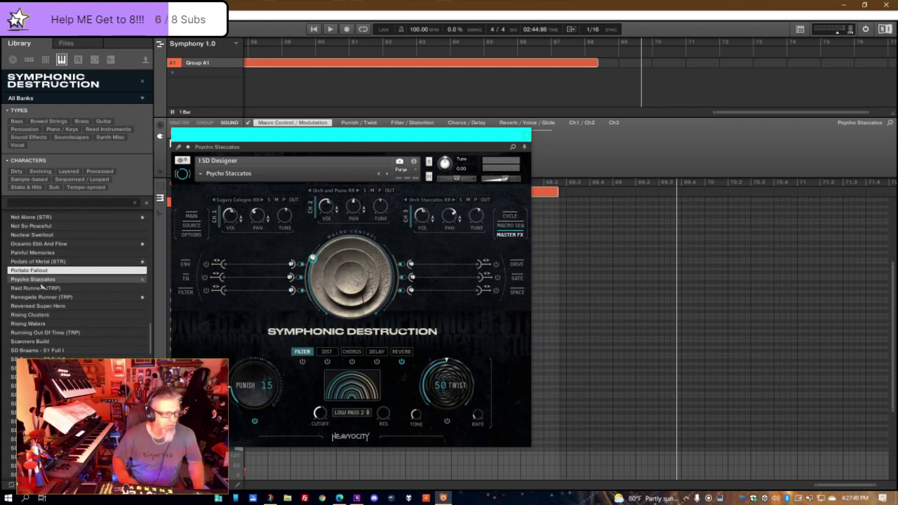
left_click(42, 263)
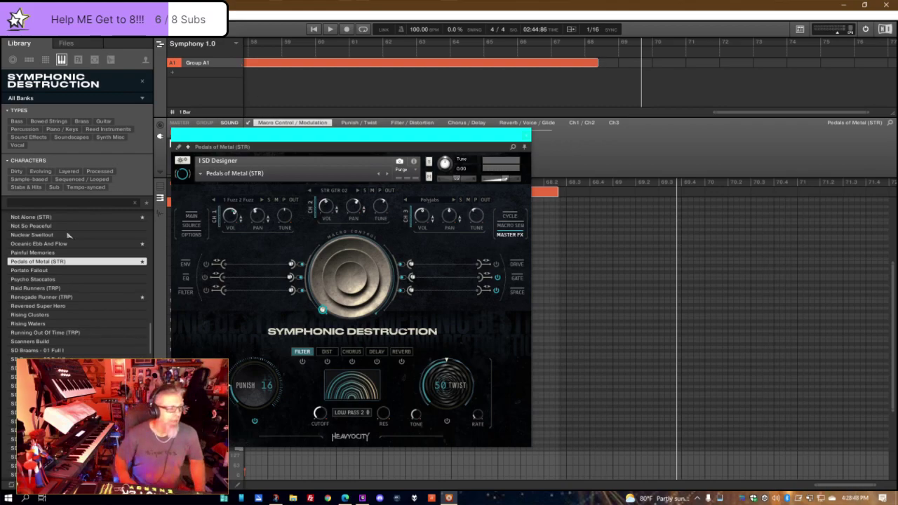
left_click(35, 254)
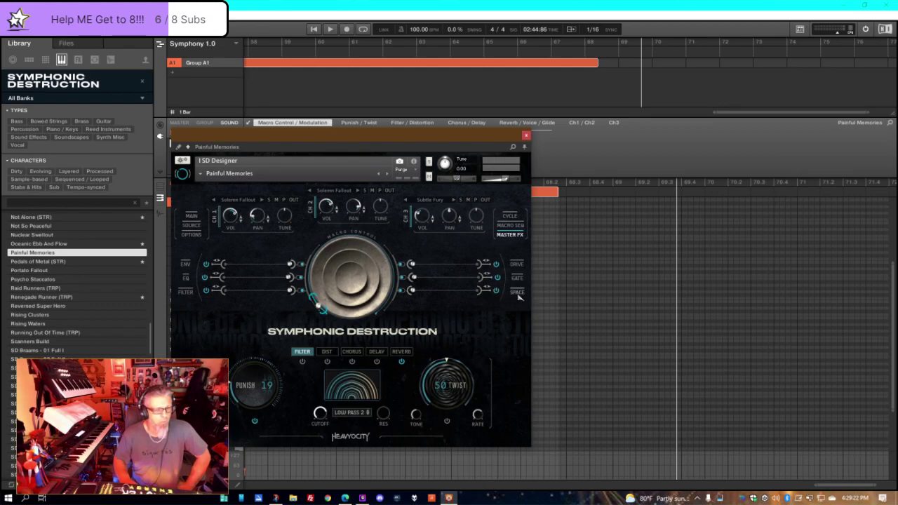
- Turn on the reverb and delay for channel 1 in the Space effects of Painful Memories
left_click(516, 291)
left_click(372, 363)
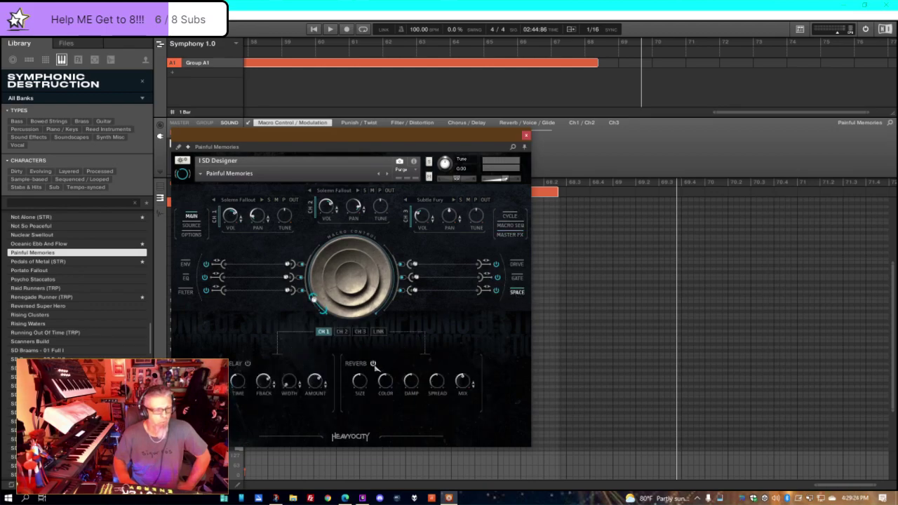
left_click(246, 363)
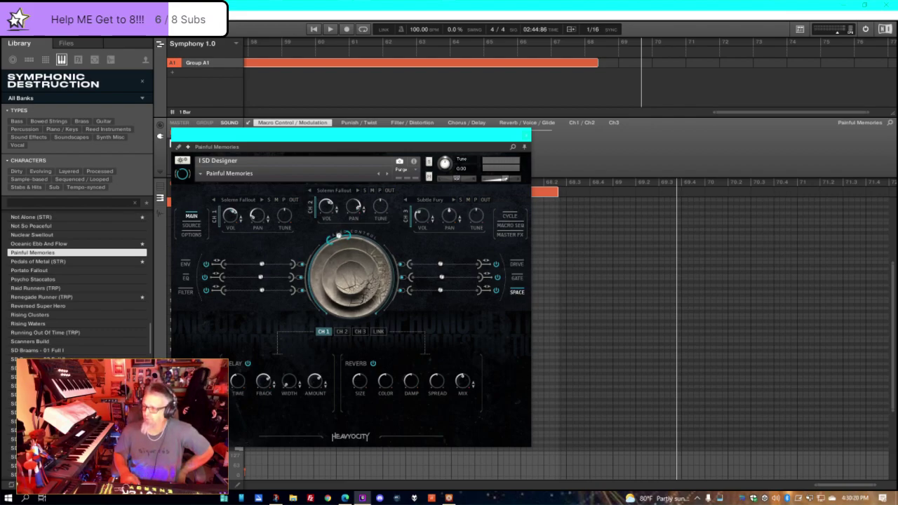
- Load Nuclear Swellout, move the instrument window clear of the clip and play the arrangement from its start
left_click(38, 235)
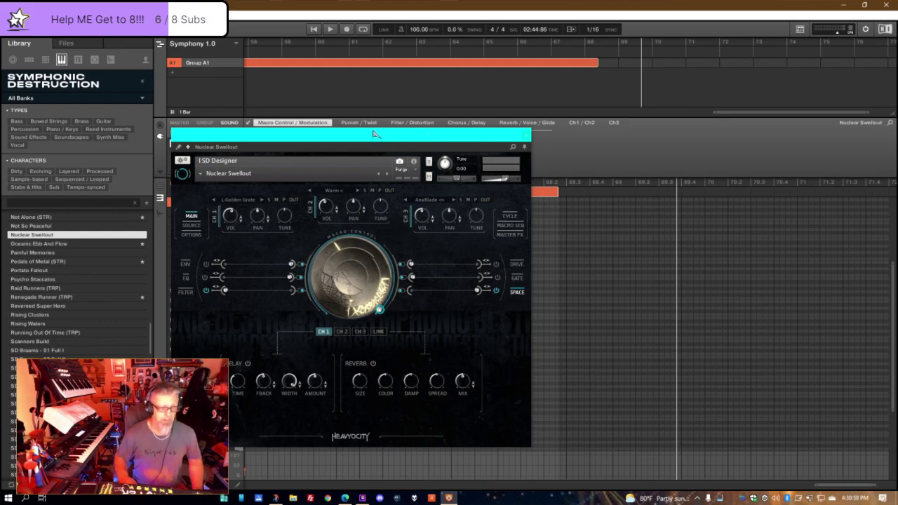
left_click_drag(375, 134, 897, 98)
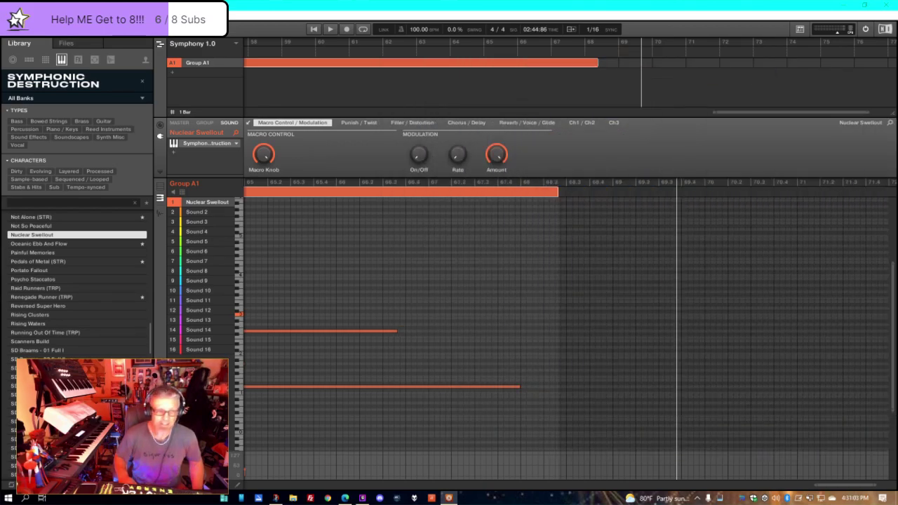
left_click(314, 29)
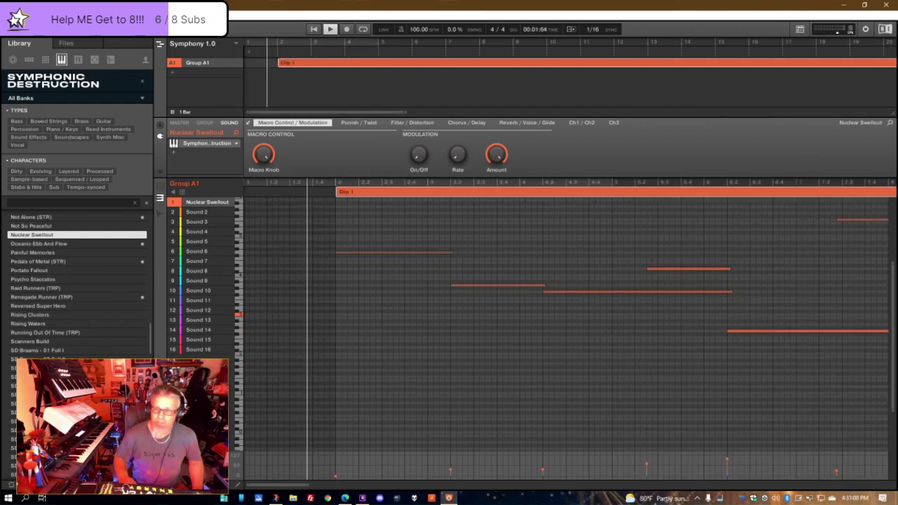
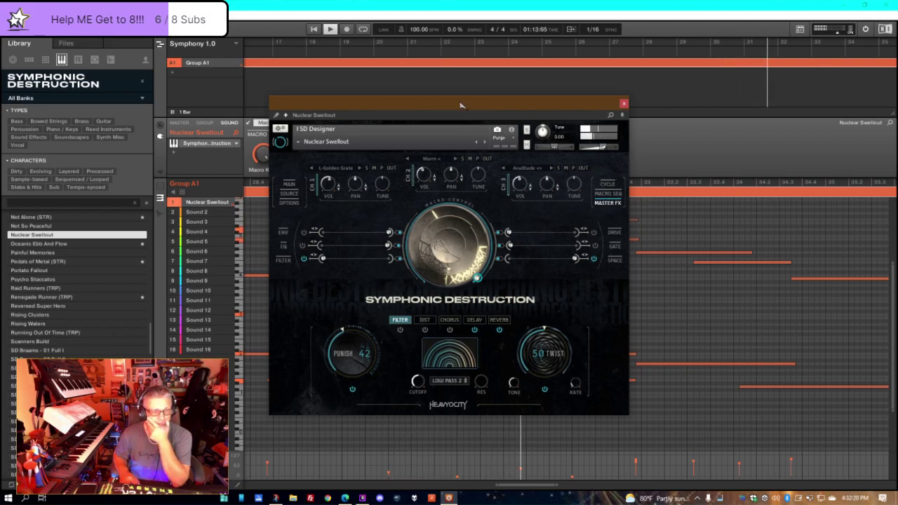
- Move the instrument window off the clip's notes and view its Macro Seq and Cycle pages during playback
left_click_drag(462, 109, 289, 105)
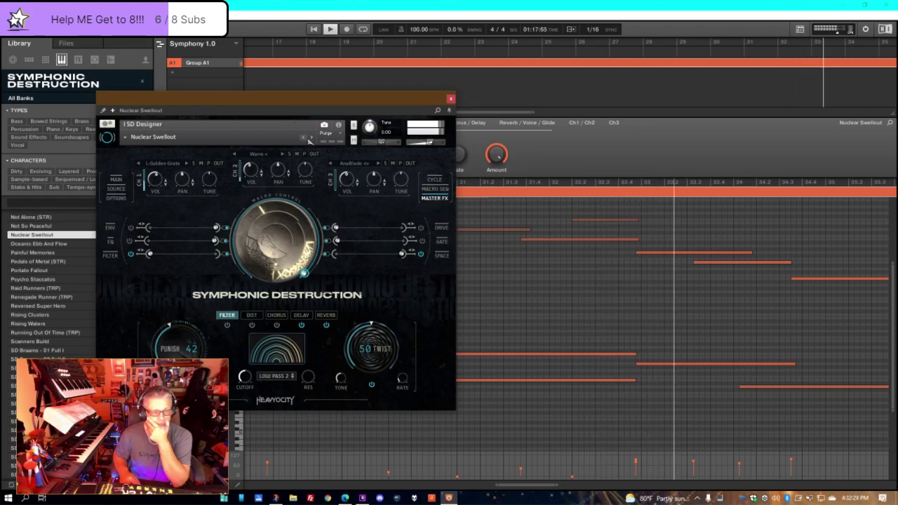
left_click(434, 188)
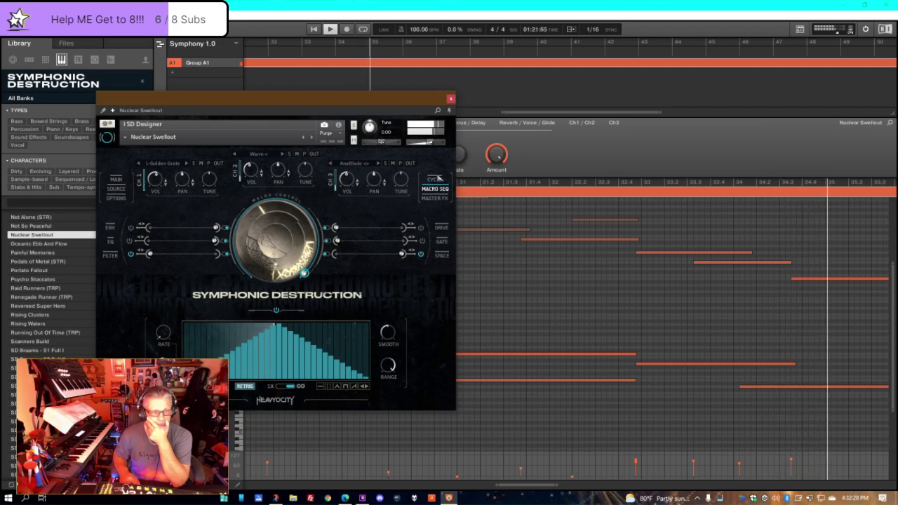
left_click(436, 179)
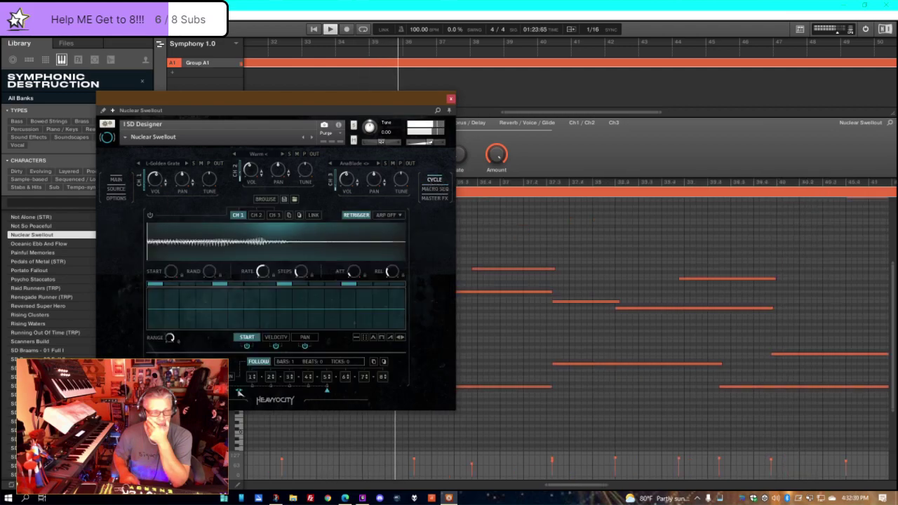
- Show channel 2's delay and reverb settings on the Main page and adjust the modulation range around the Macro Control knob
left_click(116, 188)
left_click(116, 180)
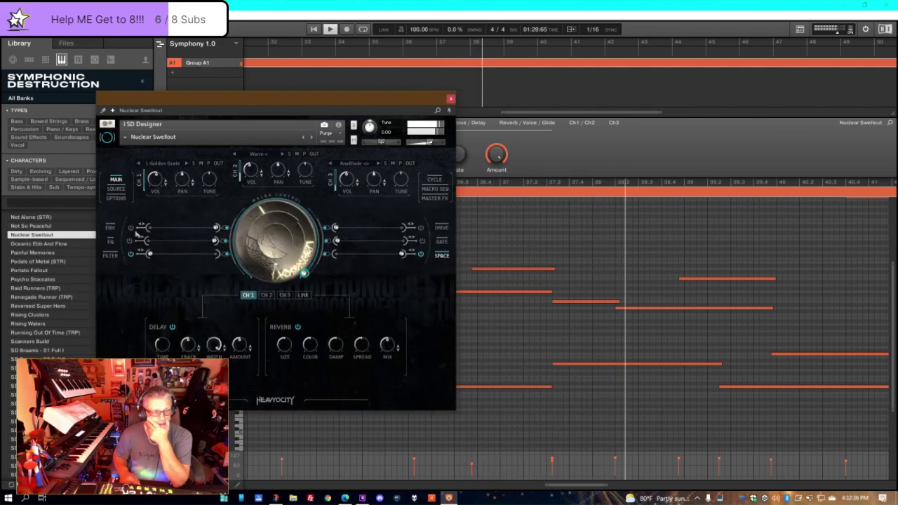
left_click(287, 295)
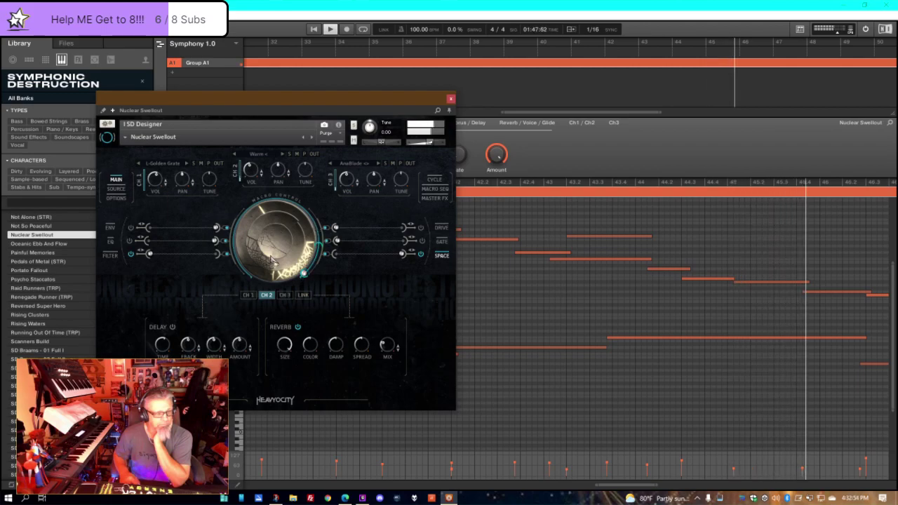
left_click_drag(317, 238, 329, 126)
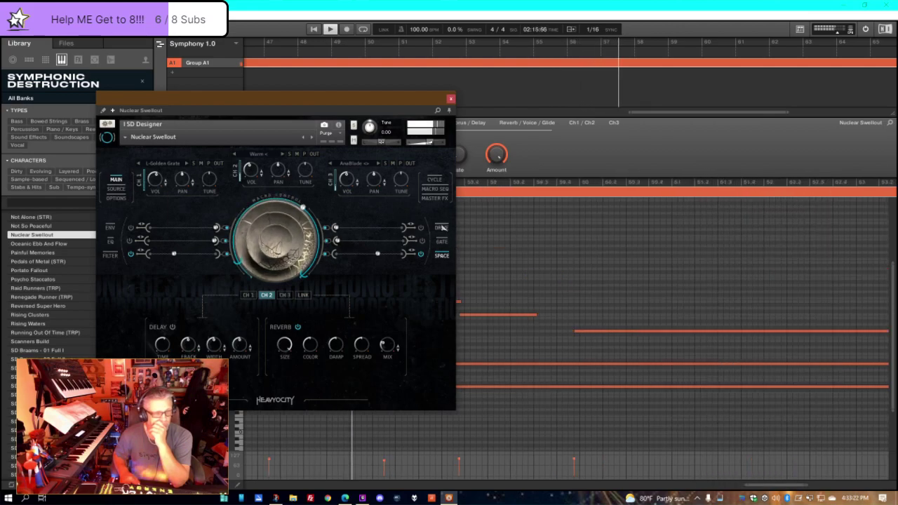
- View the Macro Seq and Cycle pages of Nuclear Swellout again and return to its Master FX page
left_click(439, 189)
left_click(435, 180)
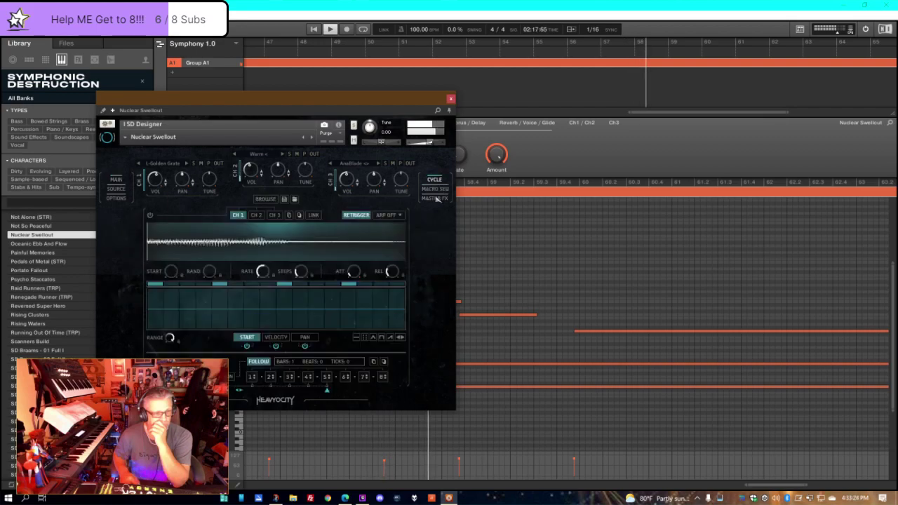
left_click(434, 198)
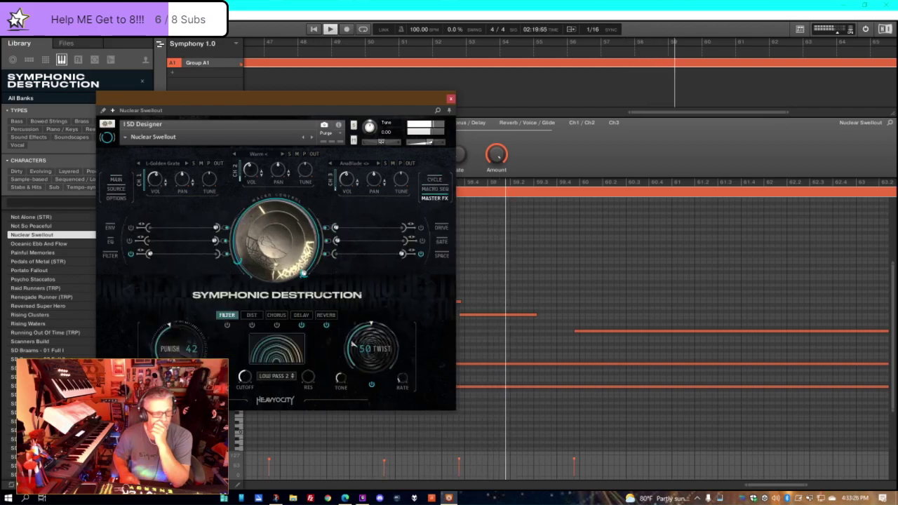
- View Nuclear Swellout's master reverb, delay, filter and distortion settings during playback, returning to the reverb
left_click(326, 314)
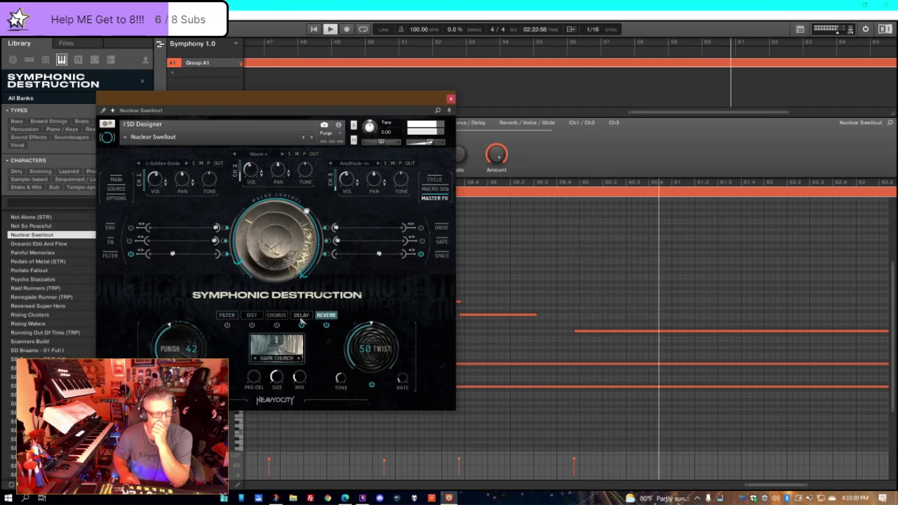
left_click(301, 315)
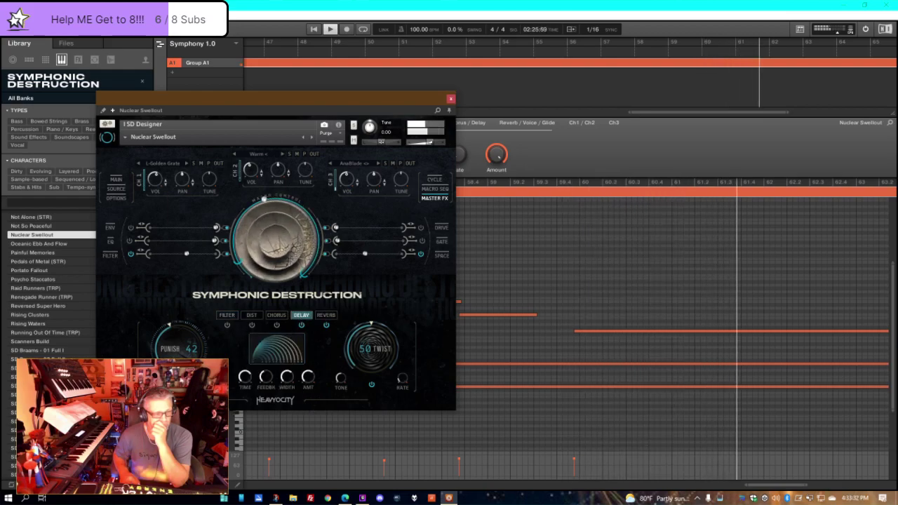
left_click(234, 316)
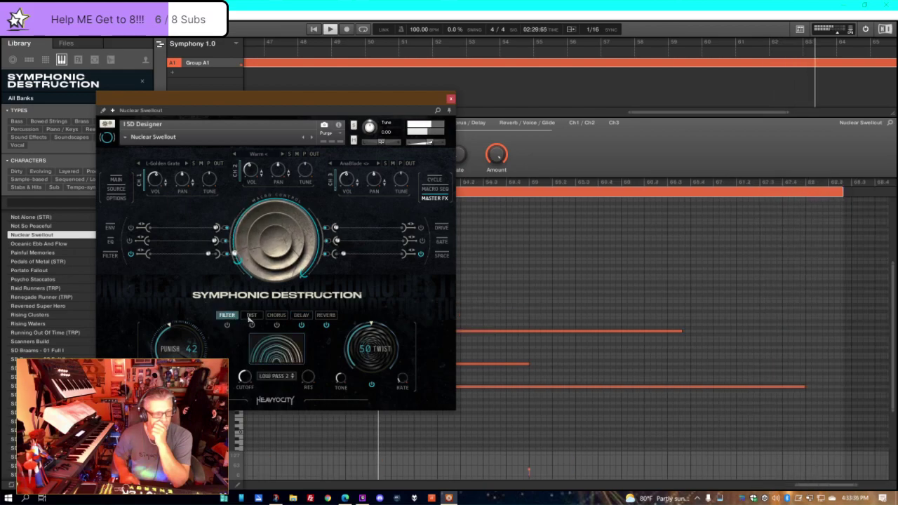
left_click(251, 317)
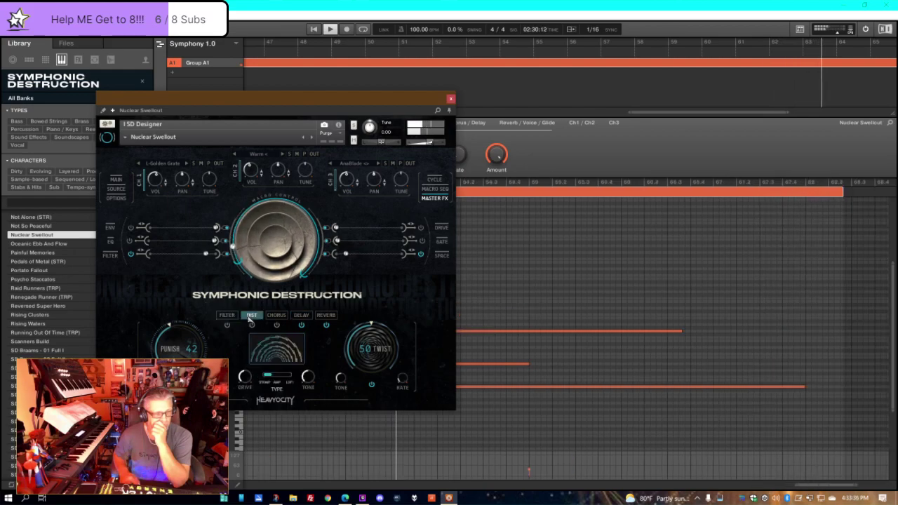
left_click(326, 314)
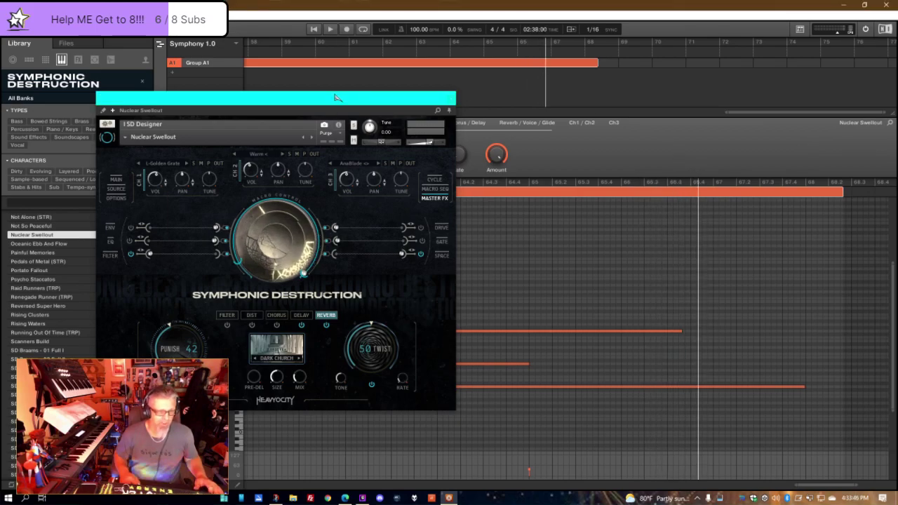
- Move the instrument window clear of the parameter pages and load the Mortal Ground preset from the library
left_click_drag(336, 105, 693, 124)
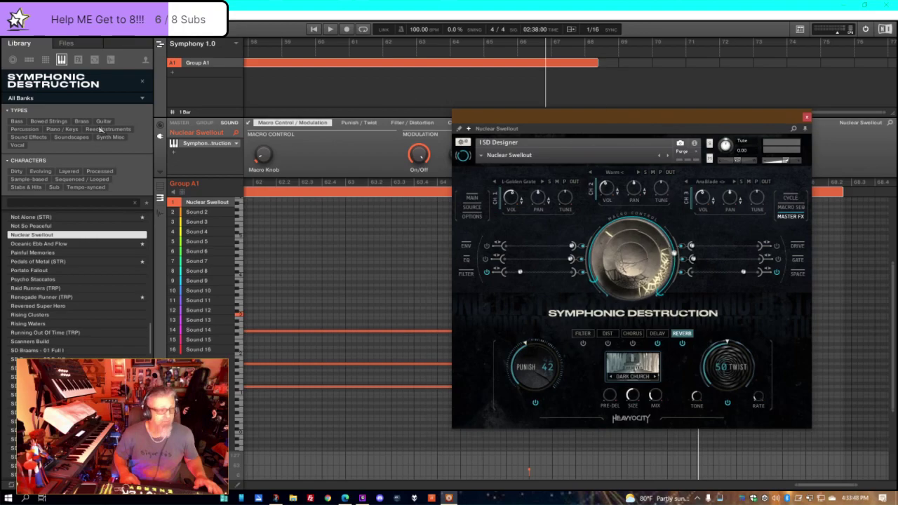
left_click(12, 226)
scroll(12, 230, "up", 4)
scroll(45, 344, "up", 2)
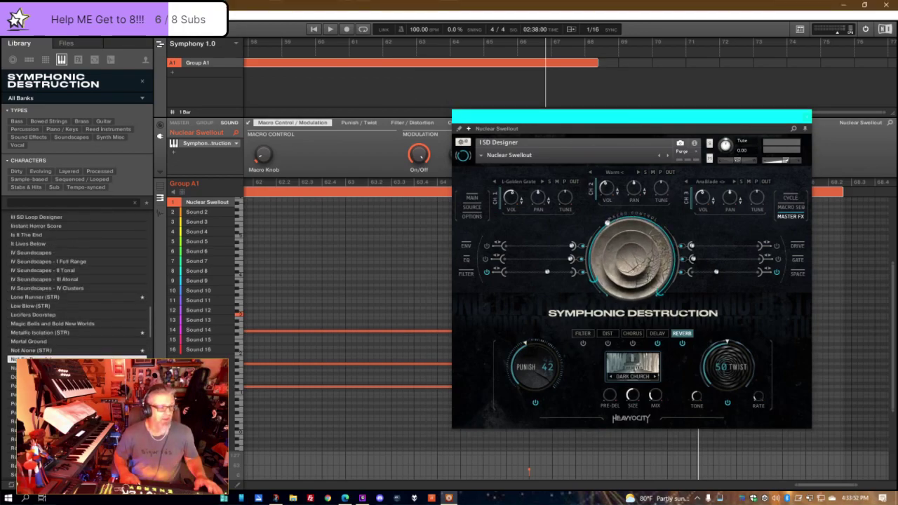
left_click(45, 342)
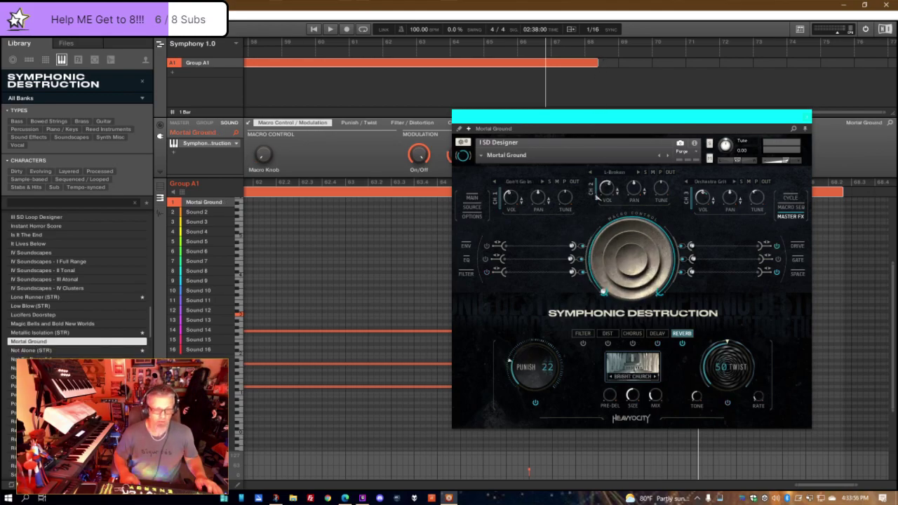
- Play the arrangement from its start to audition Mortal Ground, stopping and restarting playback once
left_click(314, 30)
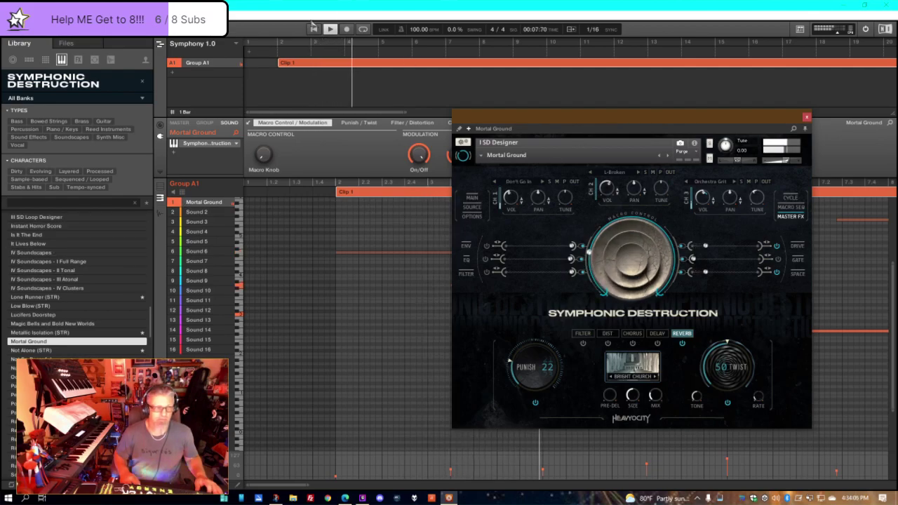
left_click(594, 119)
key("space")
key("space")
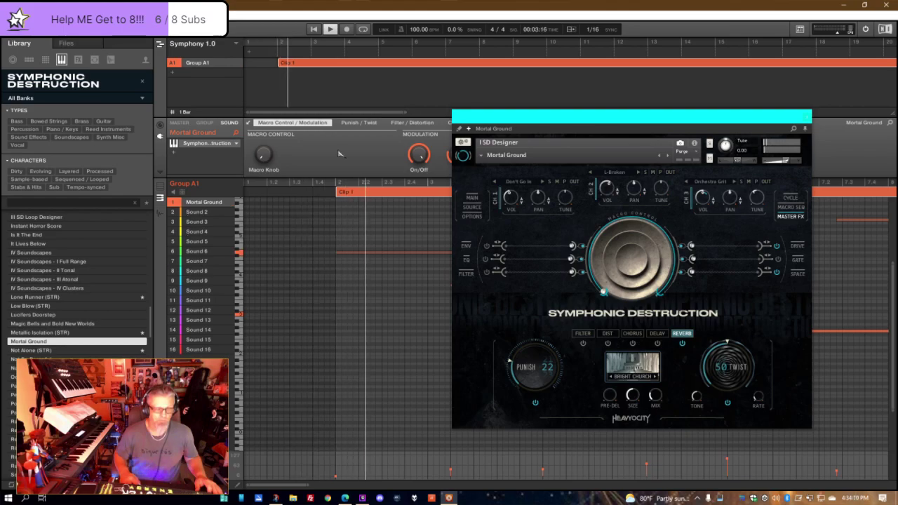
- Reposition the instrument window over the middle of the clip editor and stop playback
left_click_drag(647, 115, 261, 164)
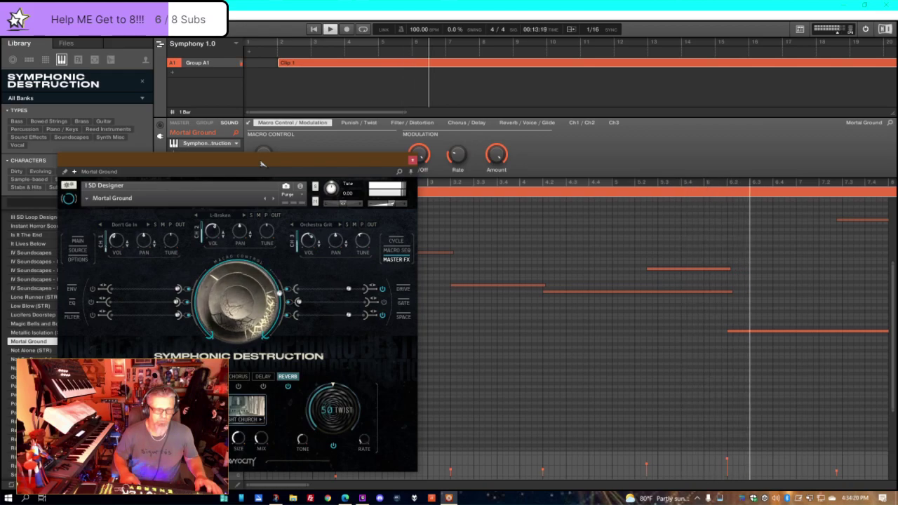
left_click_drag(260, 156, 502, 125)
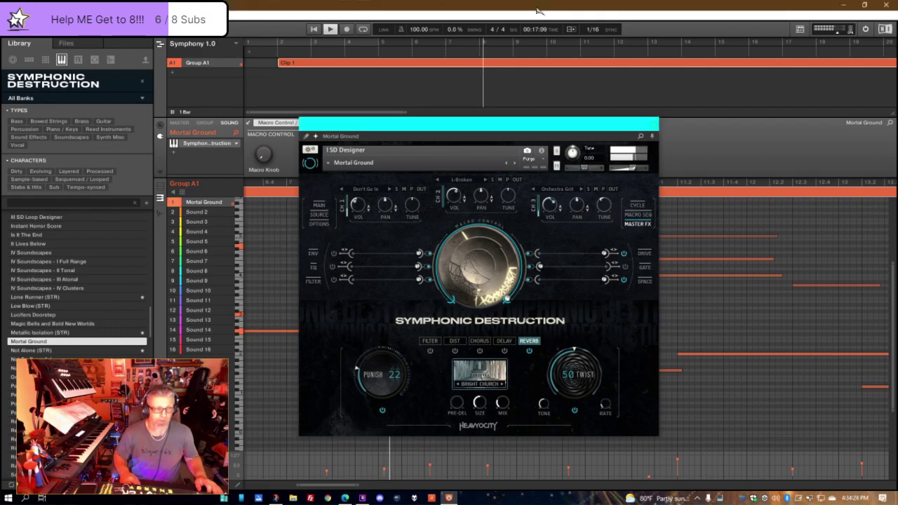
left_click(421, 125)
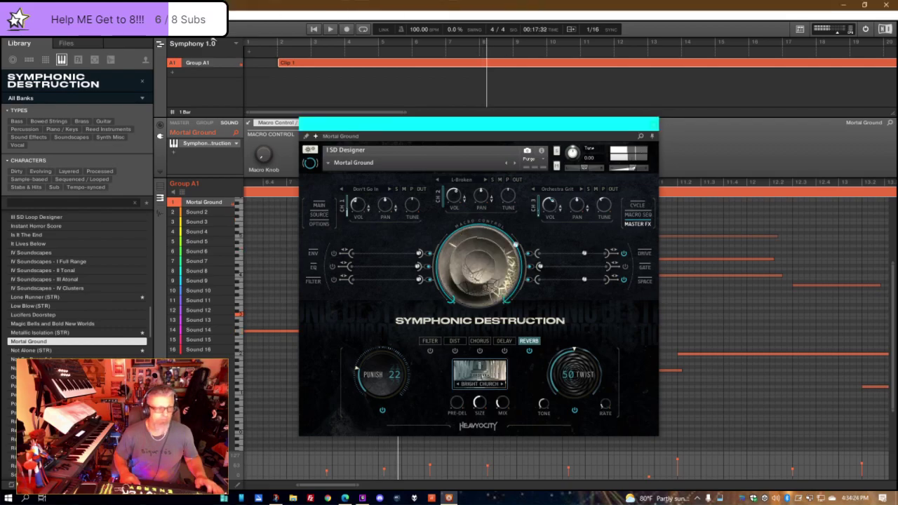
- Load the Lucifers Doorstep preset and play the arrangement from its start
left_click(25, 325)
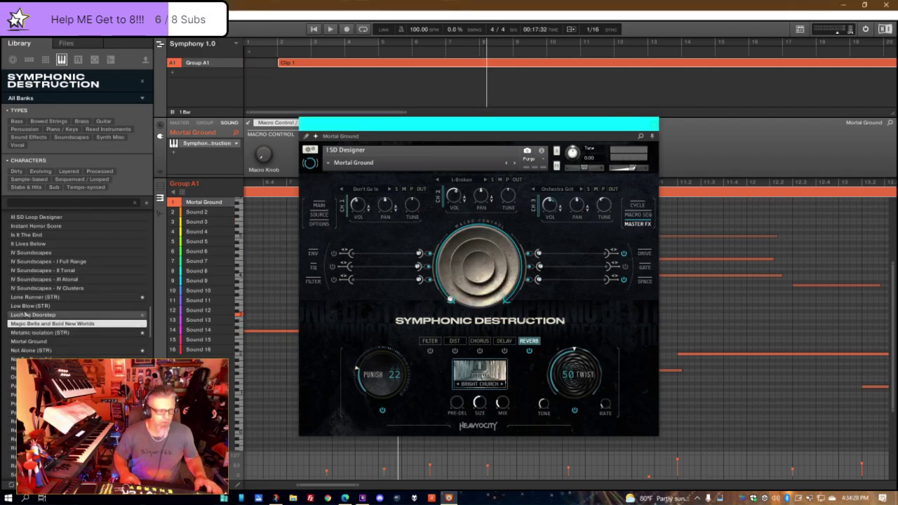
left_click(24, 316)
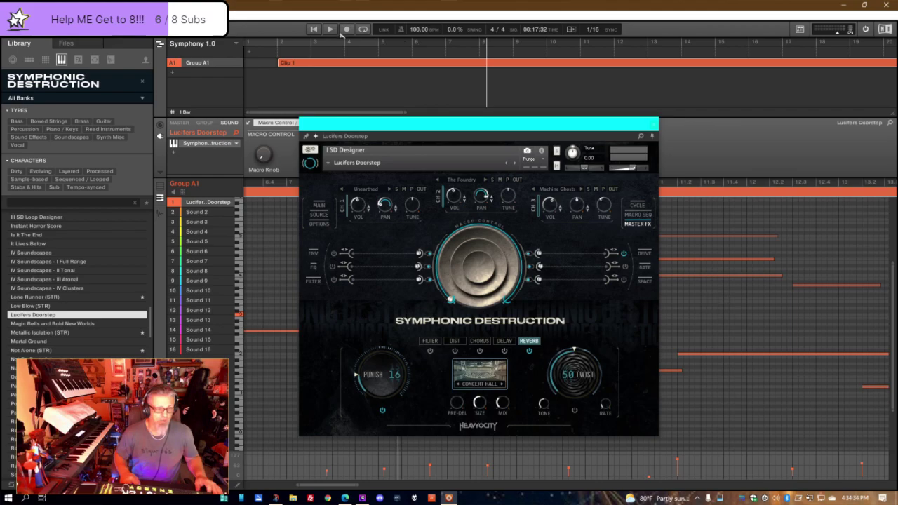
left_click(314, 29)
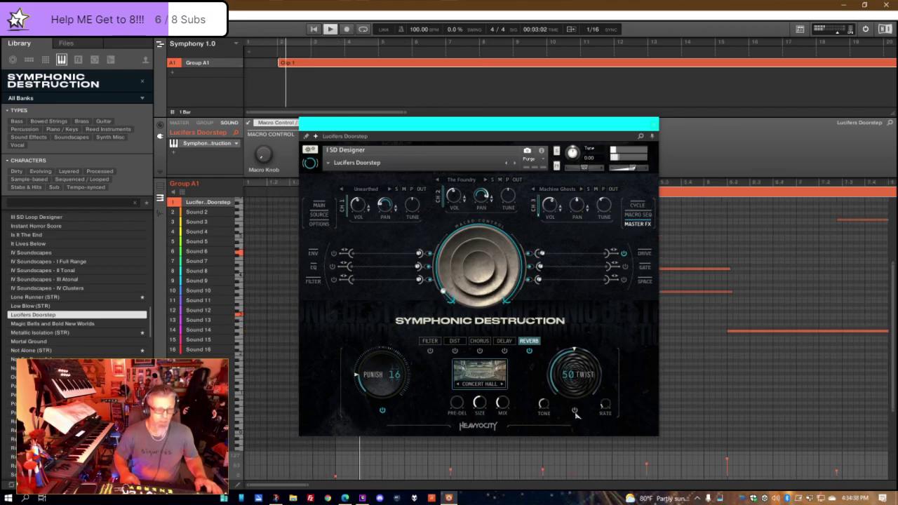
- View the Space settings for channels 2 and 1 of Lucifers Doorstep, and channel 1's Drive settings
left_click(644, 281)
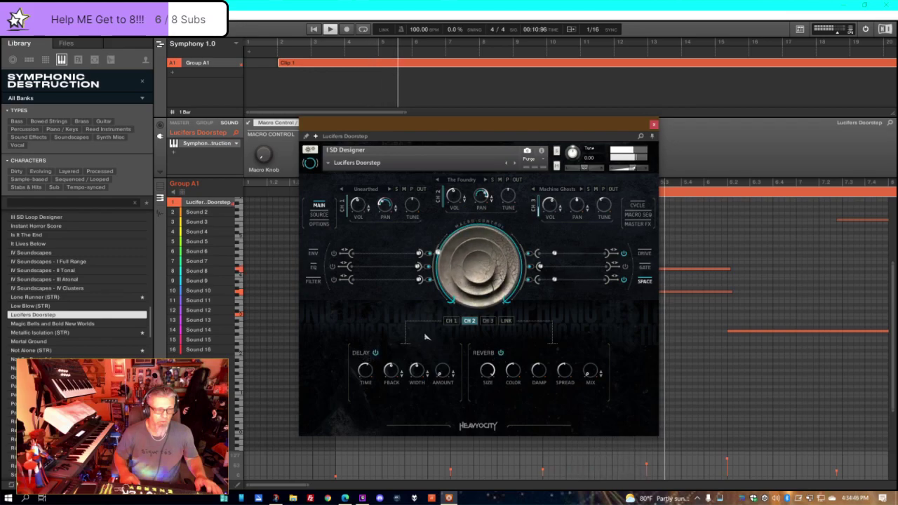
left_click(451, 321)
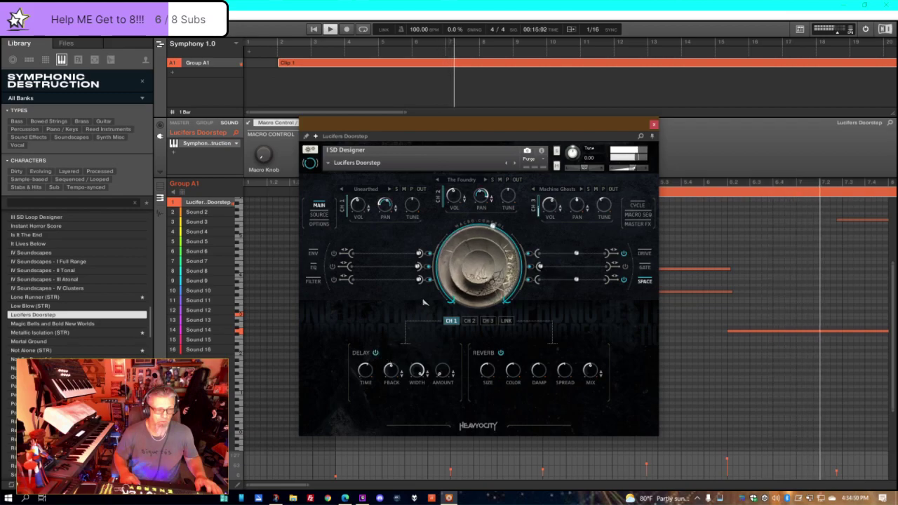
left_click(645, 255)
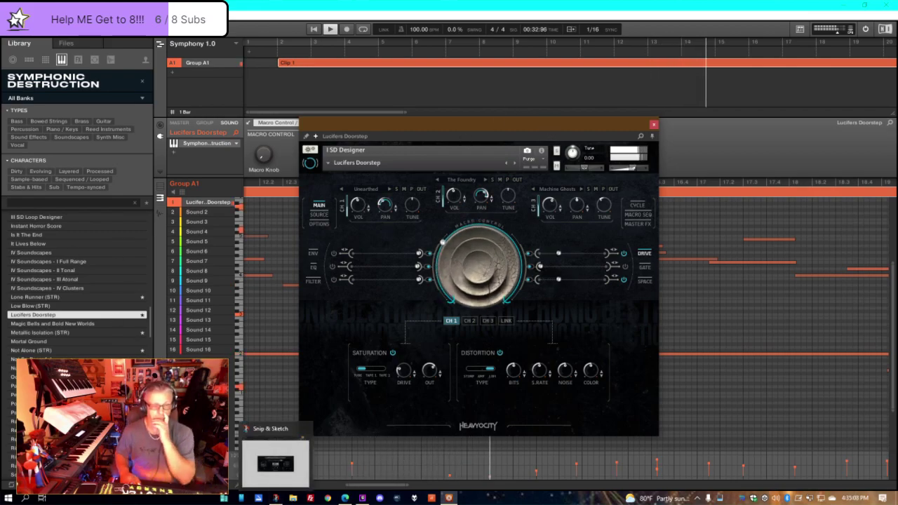
- Change the master reverb of Lucifers Doorstep to Church - Dark and view its master delay and distortion settings
left_click(633, 223)
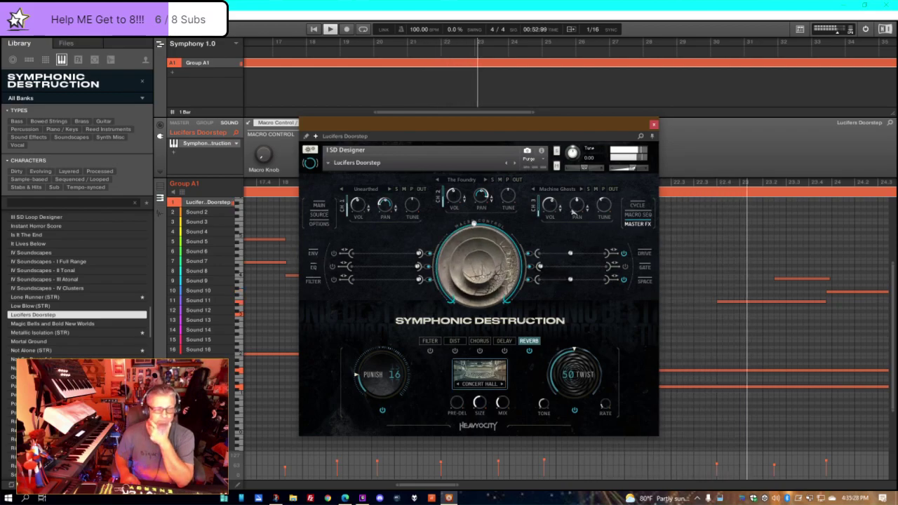
left_click(479, 385)
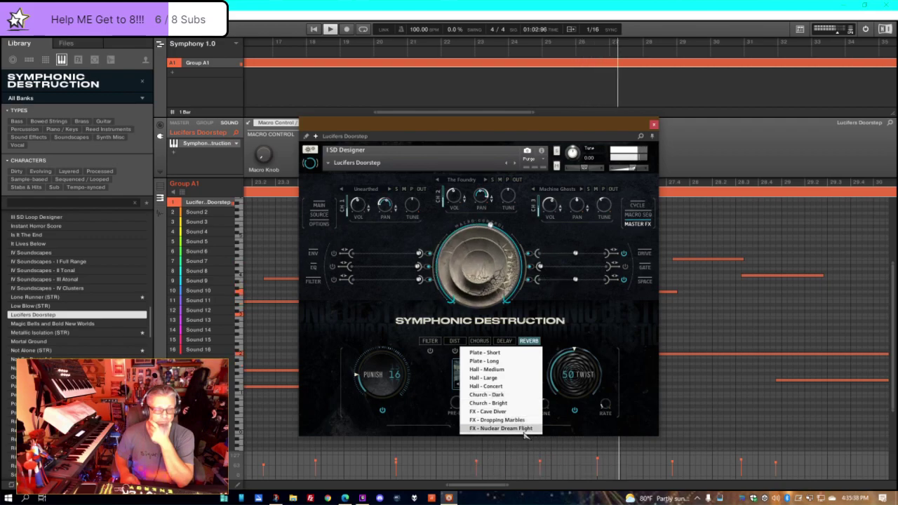
left_click(523, 395)
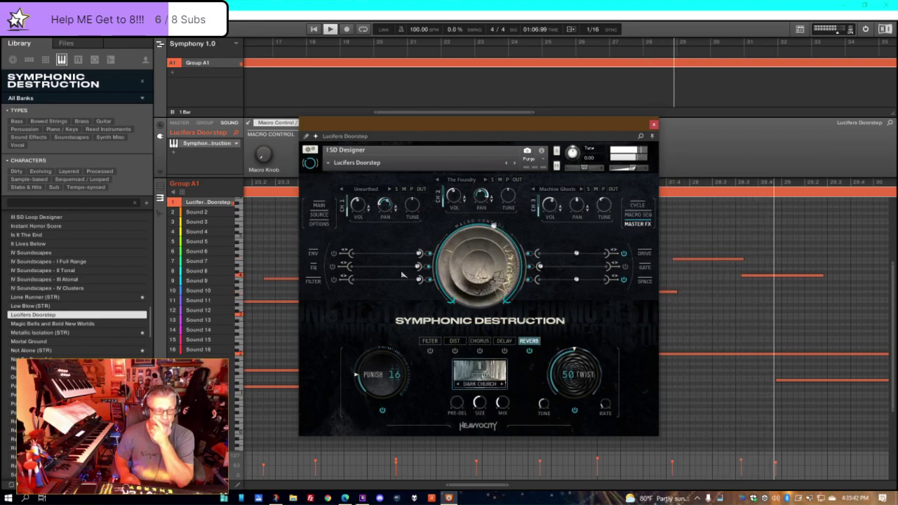
left_click(504, 341)
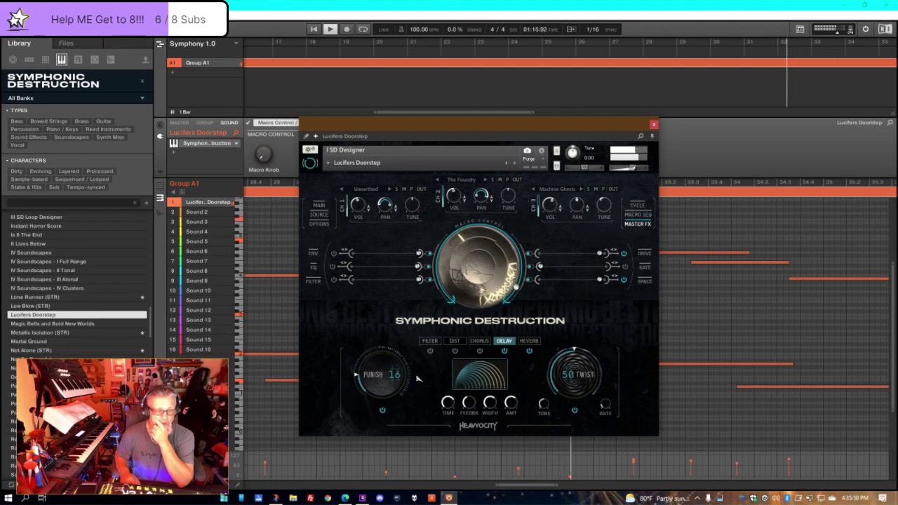
left_click(455, 341)
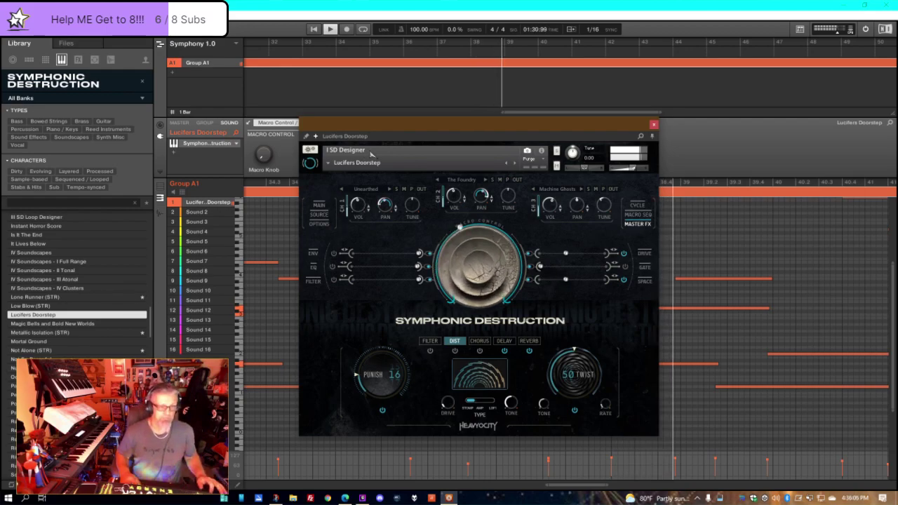
- Stop playback, load the Low Blow (STR) preset and play the arrangement from its start
left_click(439, 124)
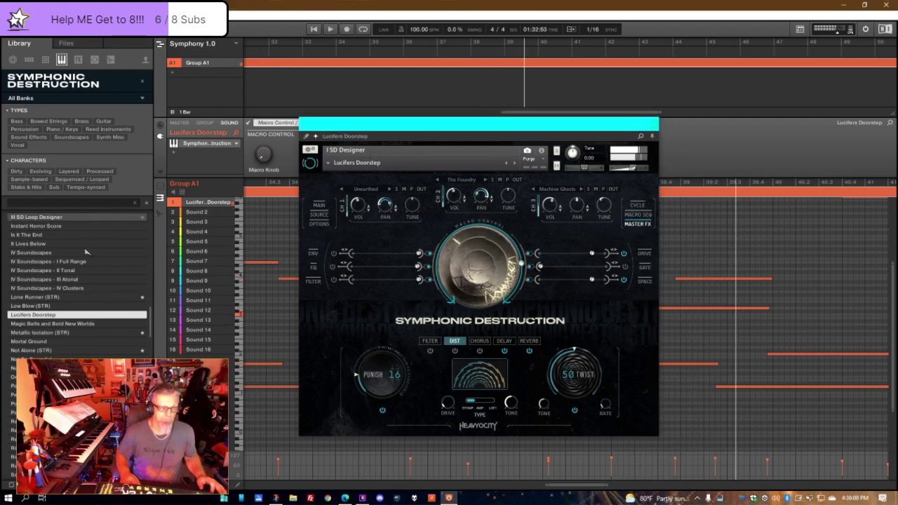
left_click(25, 306)
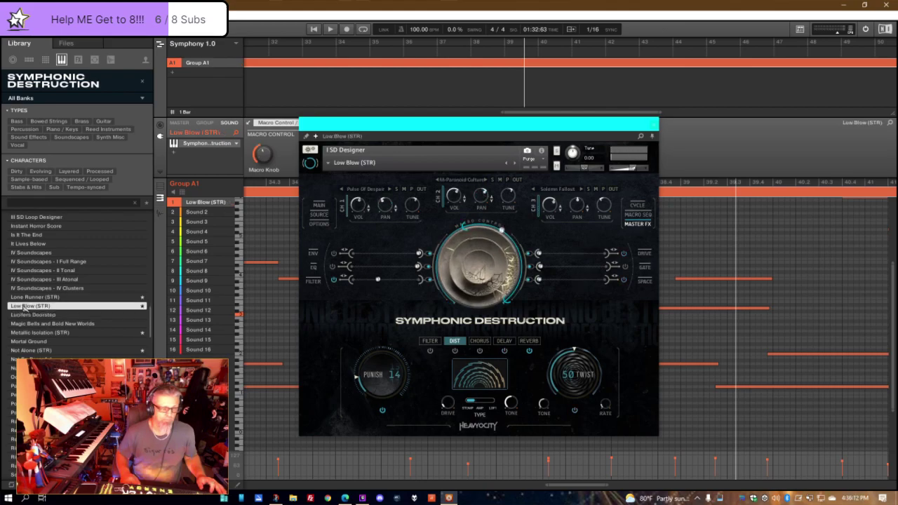
left_click(313, 31)
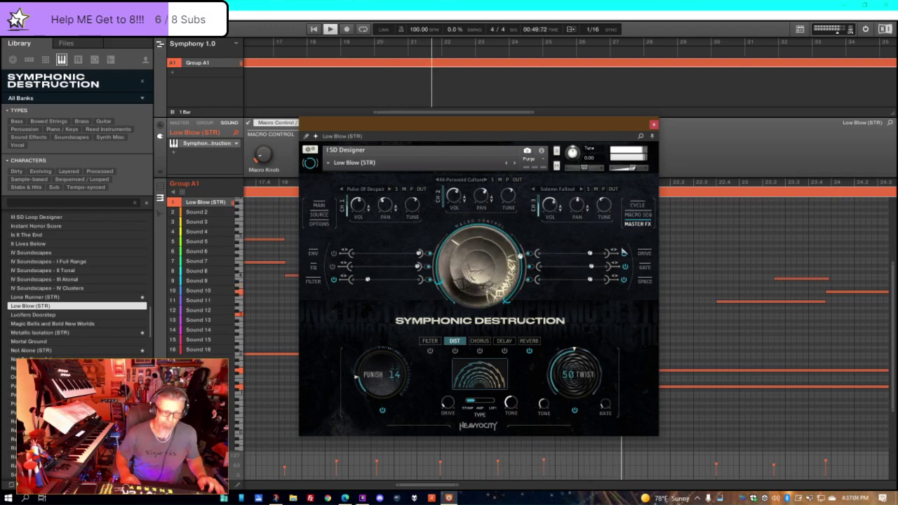
- View the Cycle and Macro Seq pages of Low Blow (STR) and return to its Master FX page
left_click(637, 205)
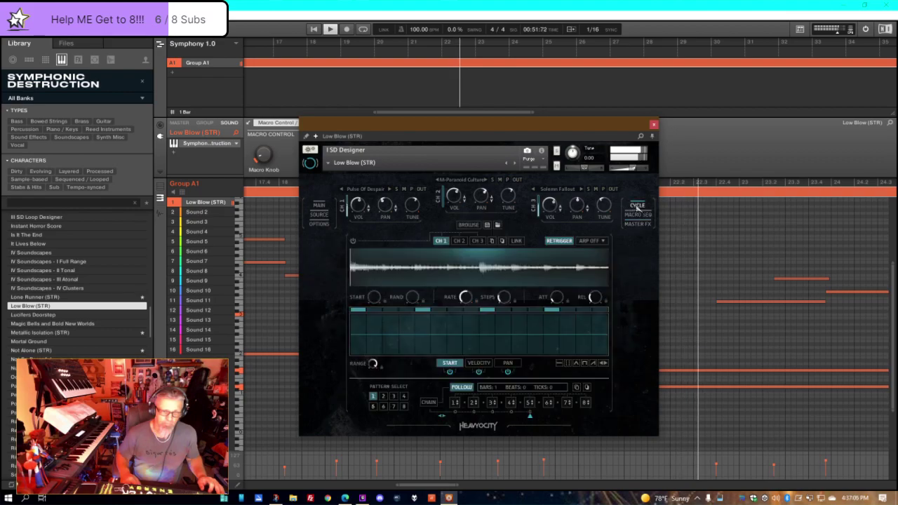
left_click(636, 216)
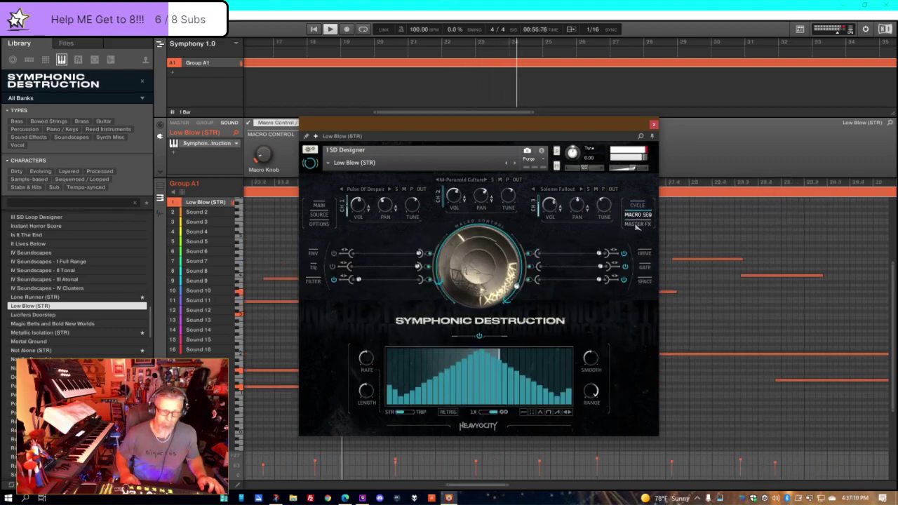
left_click(637, 224)
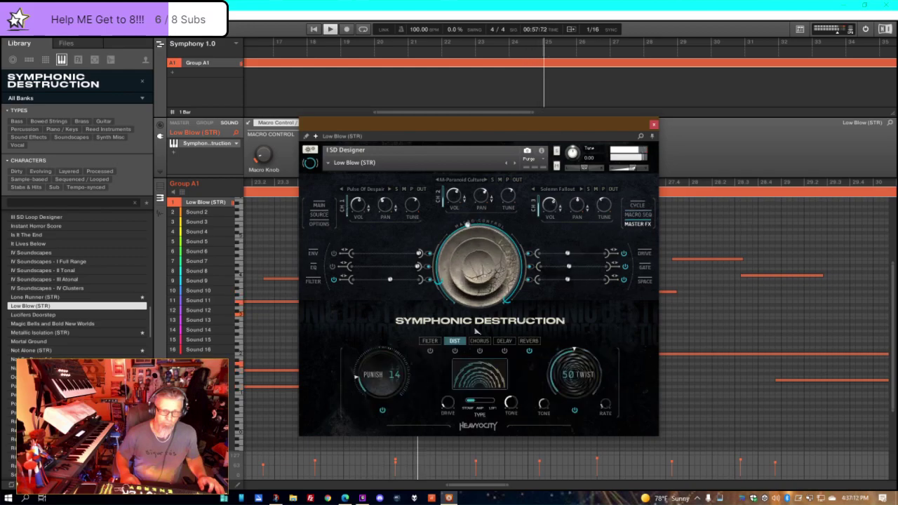
- View the Main and Source pages of Low Blow (STR), including the delay and reverb settings for all three channels
left_click(319, 206)
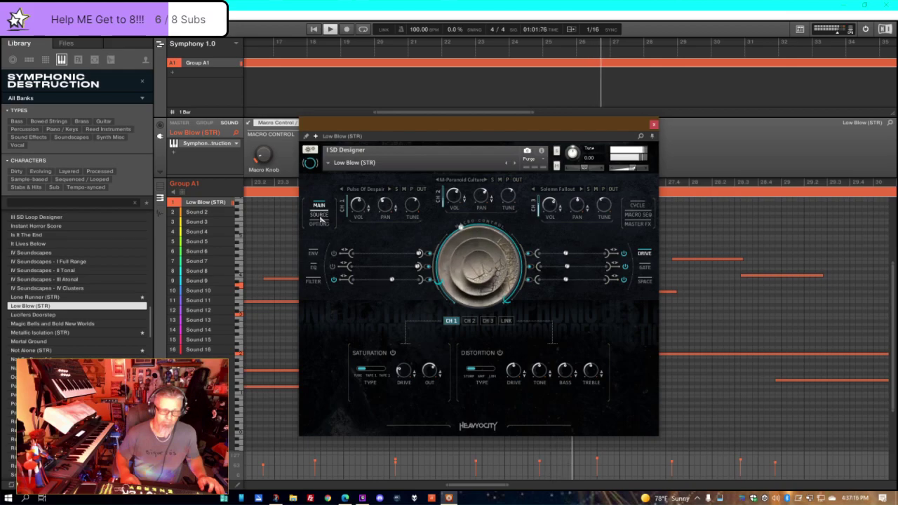
left_click(319, 215)
left_click(319, 205)
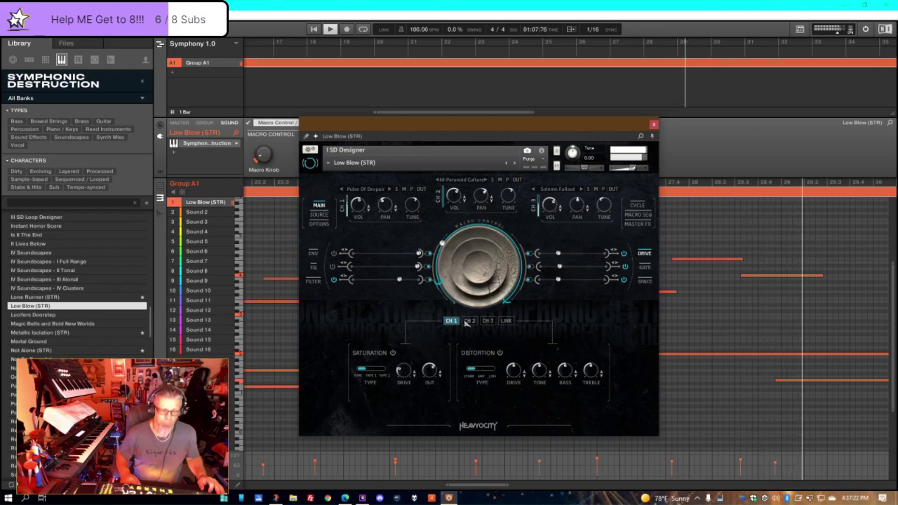
left_click(644, 280)
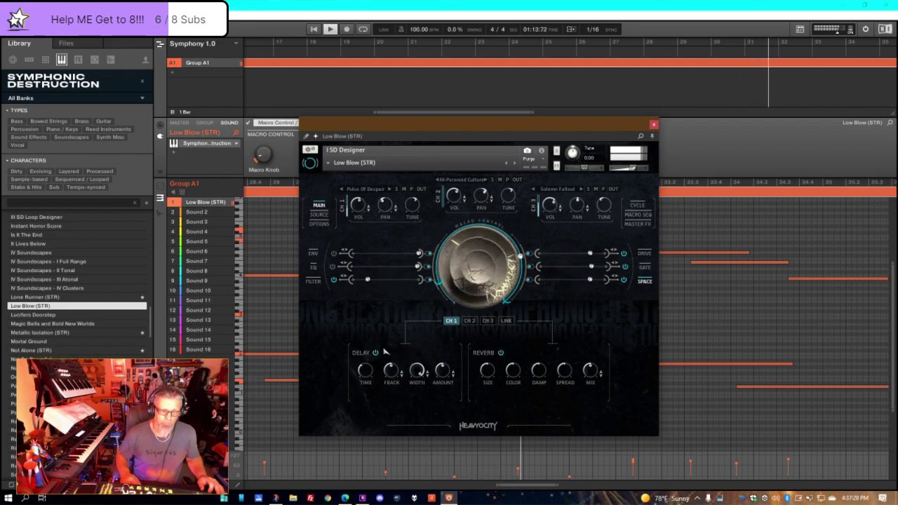
left_click(471, 321)
left_click(487, 321)
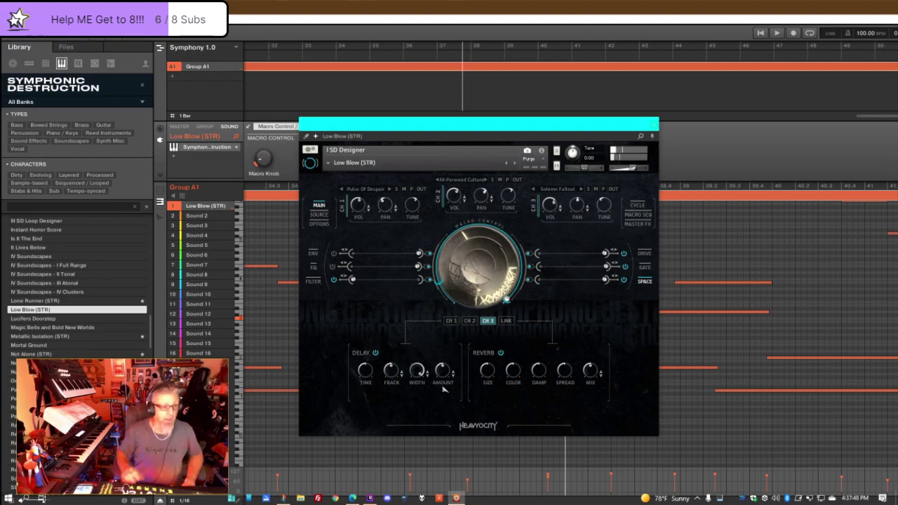
- Look through the four IV Soundscapes variants in the library and load the IV Soundscapes instrument
left_click(43, 291)
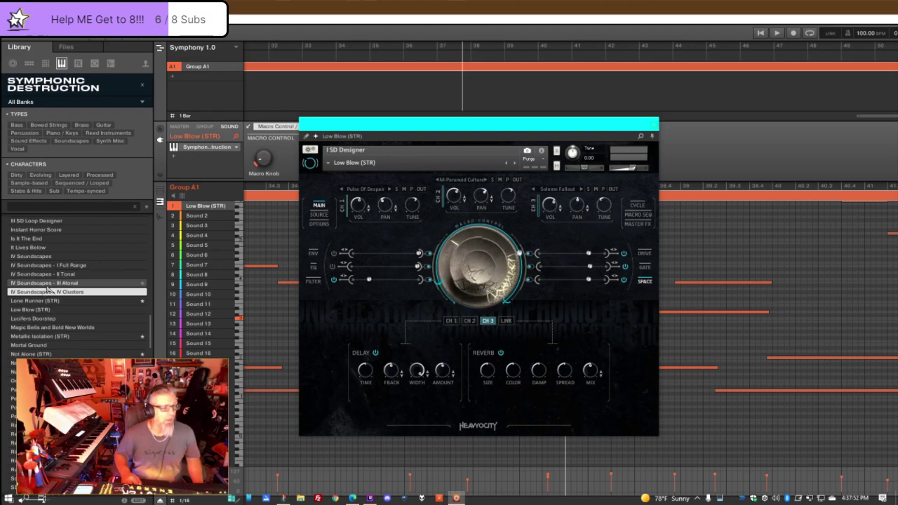
left_click(45, 283)
left_click(43, 273)
left_click(42, 265)
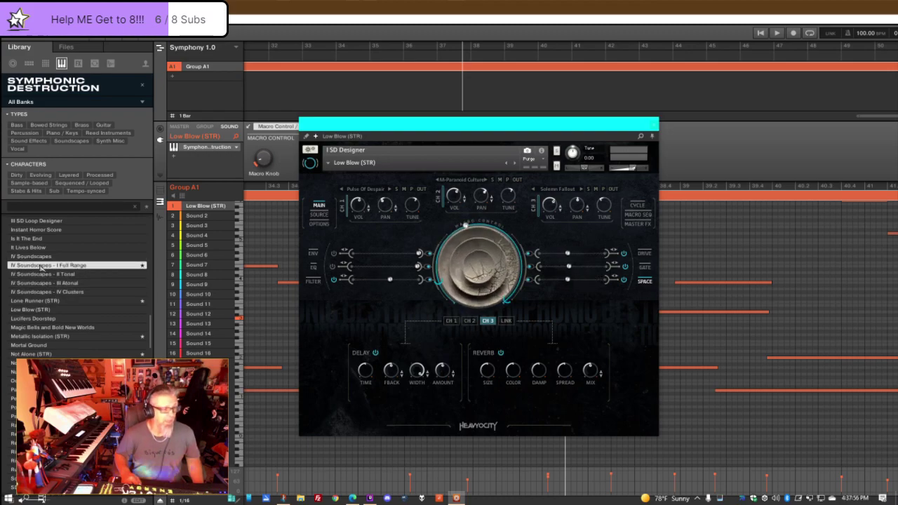
left_click(41, 258)
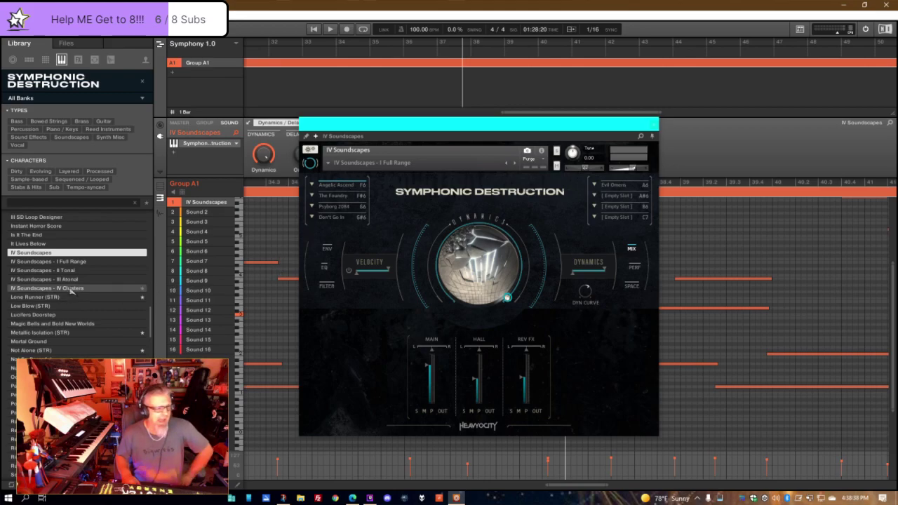
- Load the It Lives Below preset and turn its macro control up to maximum
scroll(29, 337, "up", 3)
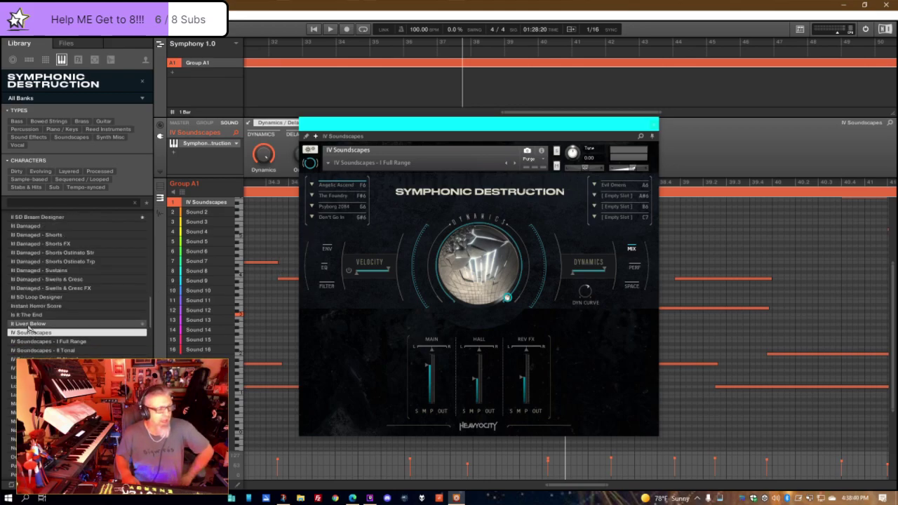
left_click(28, 325)
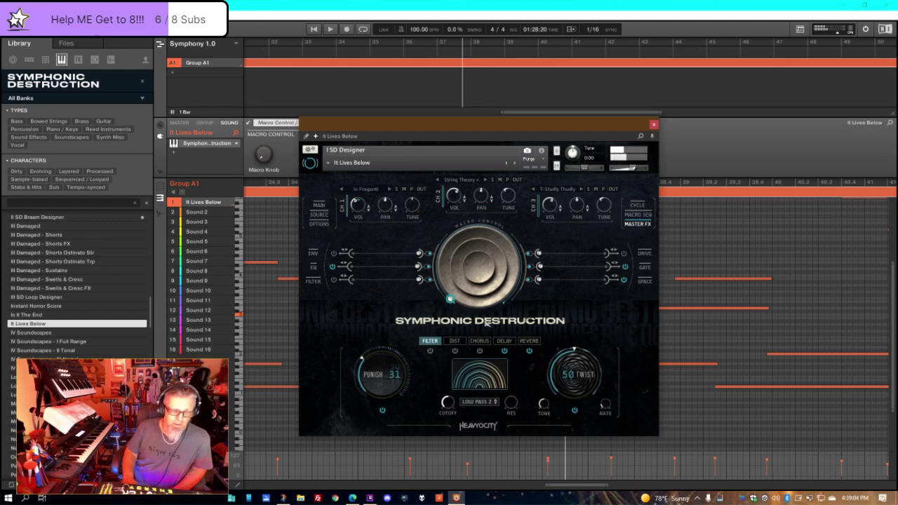
left_click_drag(515, 235, 547, 15)
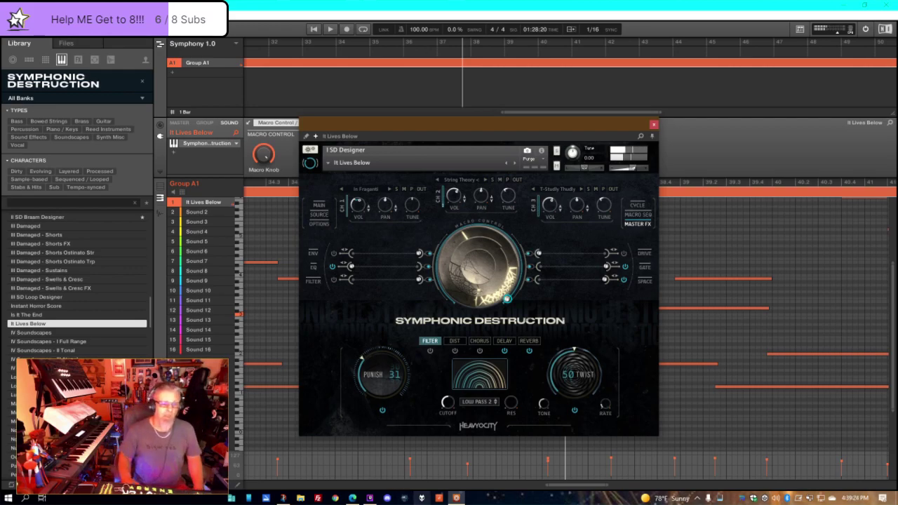
- Load the Is It The End preset and replace it with the III SD Loop Designer instrument
left_click(29, 315)
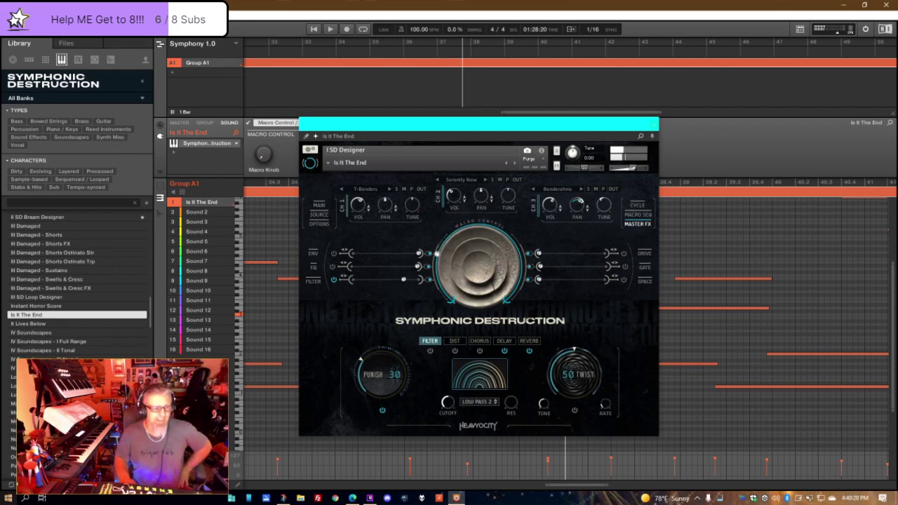
left_click(46, 305)
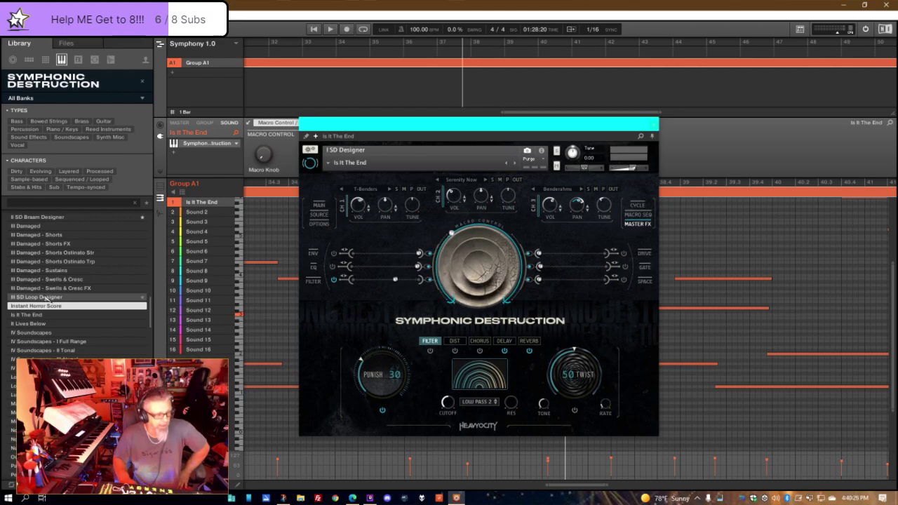
left_click(44, 298)
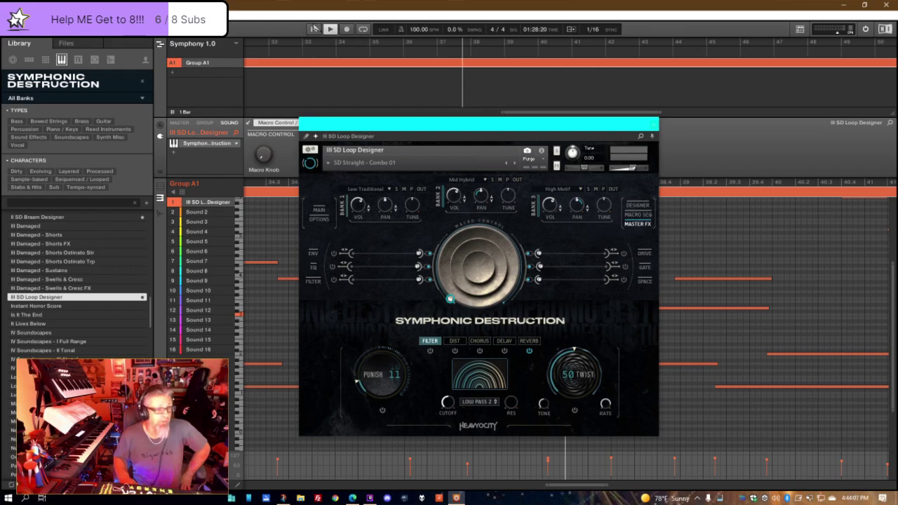
- Play the arrangement from its start with III SD Loop Designer and move the instrument window higher over the pattern editor
left_click(329, 28)
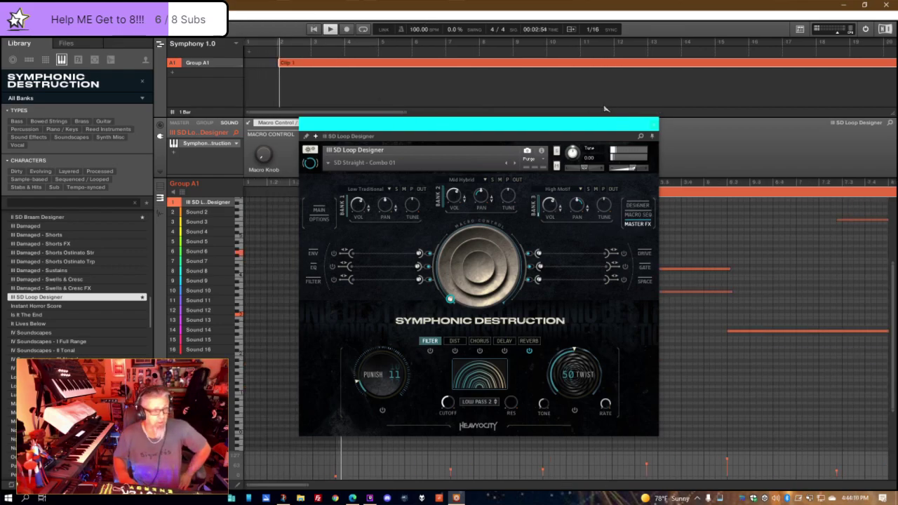
left_click_drag(551, 126, 270, 105)
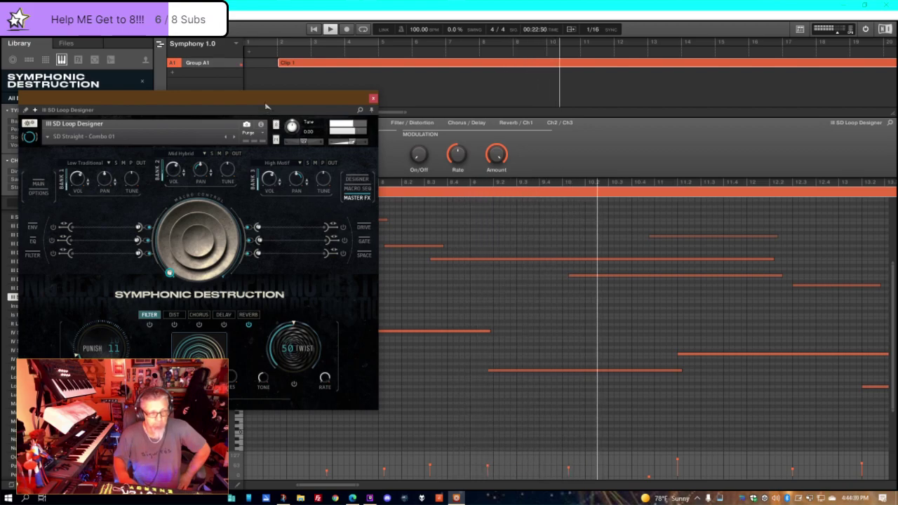
left_click_drag(266, 106, 578, 70)
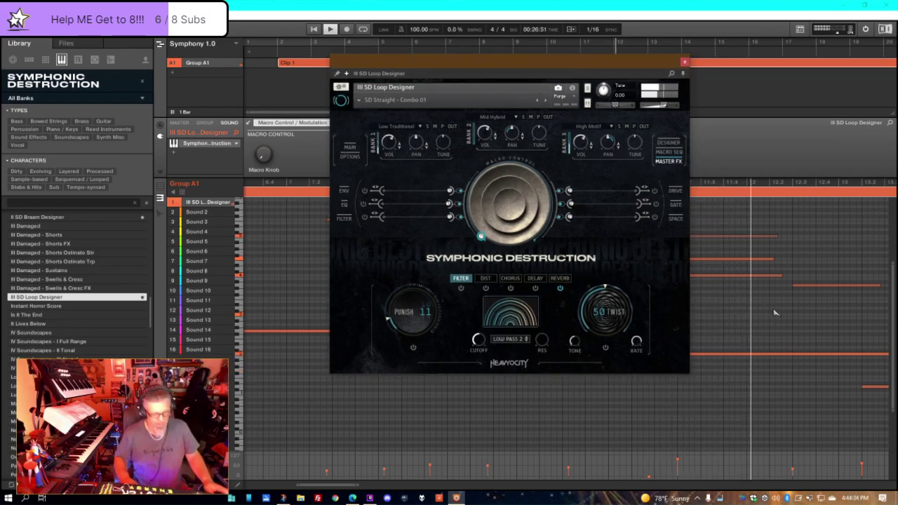
left_click(491, 62)
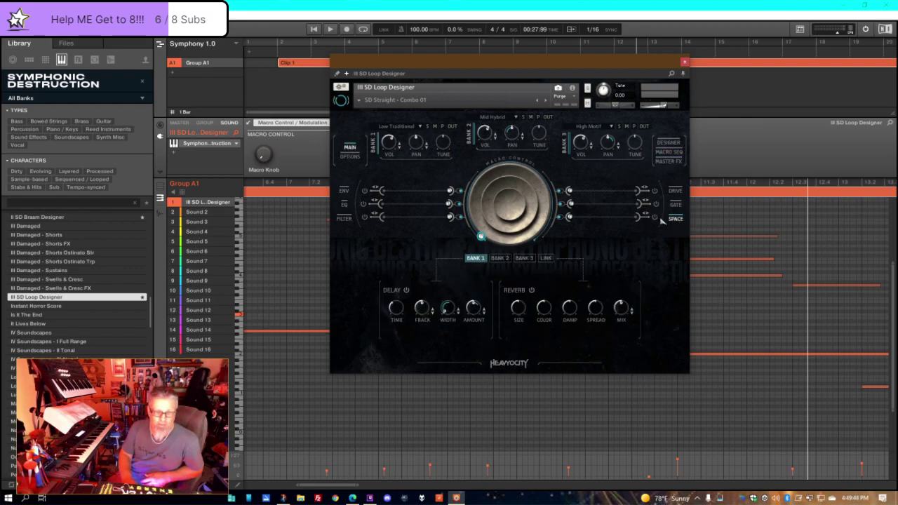
- Turn on the Bank 1 delay and the Space macro assignment of III SD Loop Designer
left_click(406, 290)
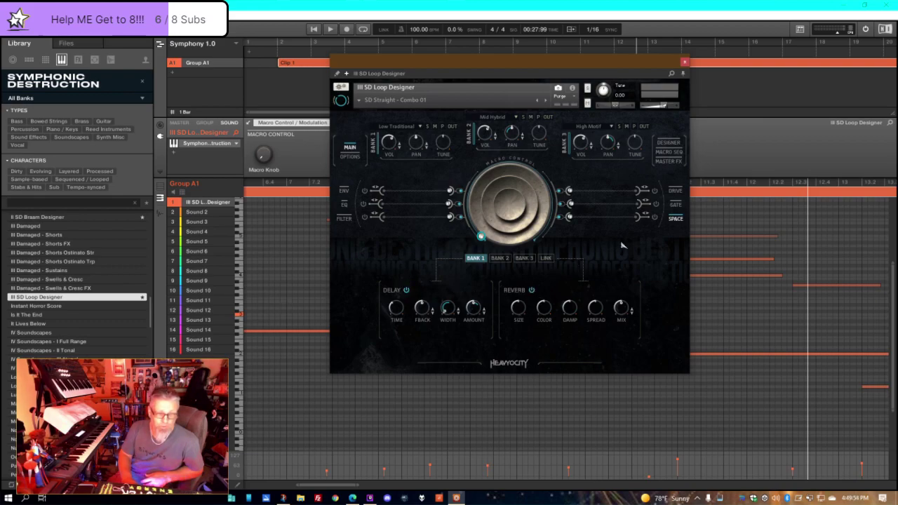
left_click(654, 218)
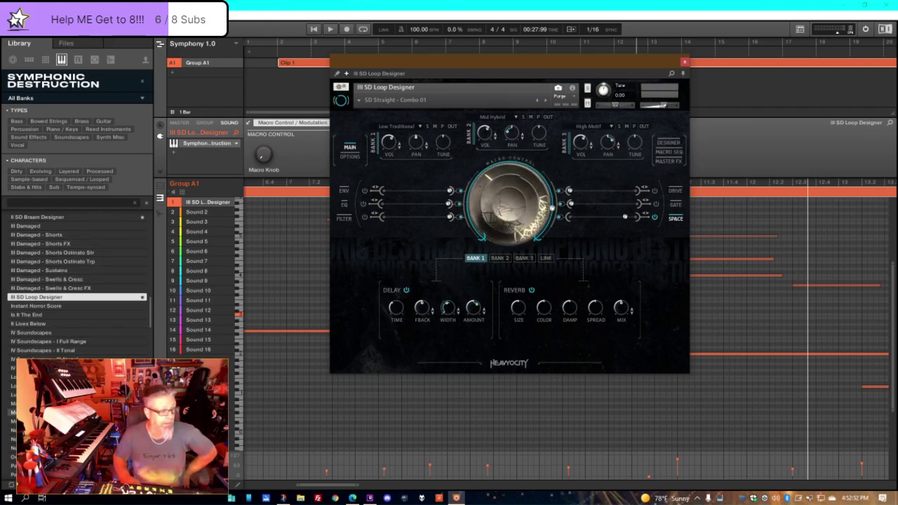
- Find the III Damaged instrument in the Symphonic Destruction library and load it
scroll(78, 281, "up", 3)
scroll(78, 281, "up", 3)
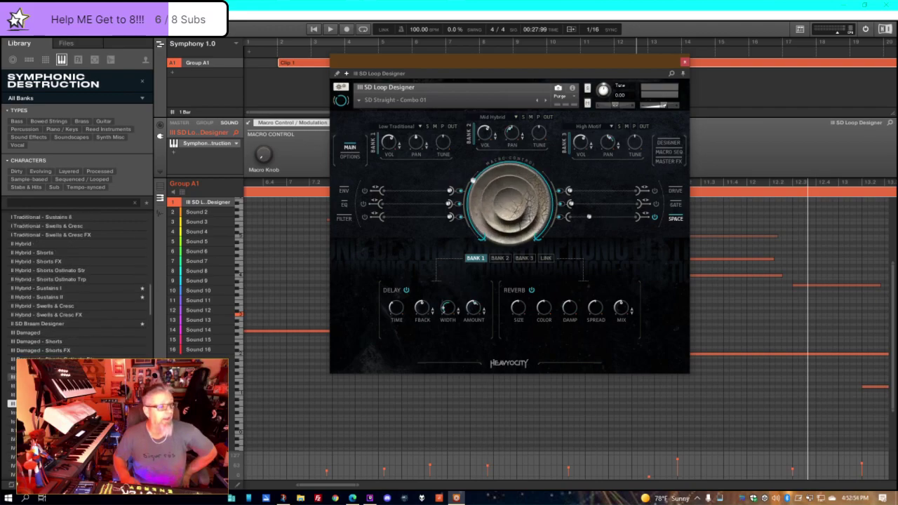
scroll(77, 281, "up", 2)
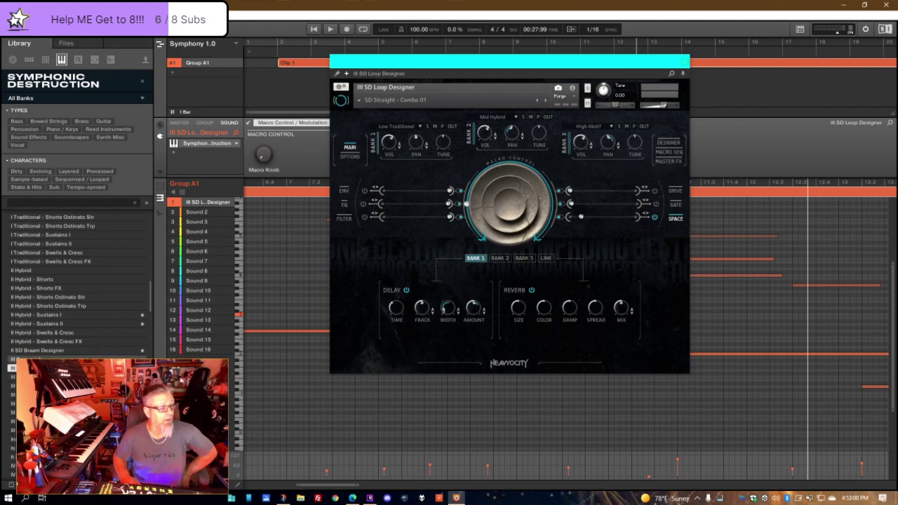
double_click(10, 359)
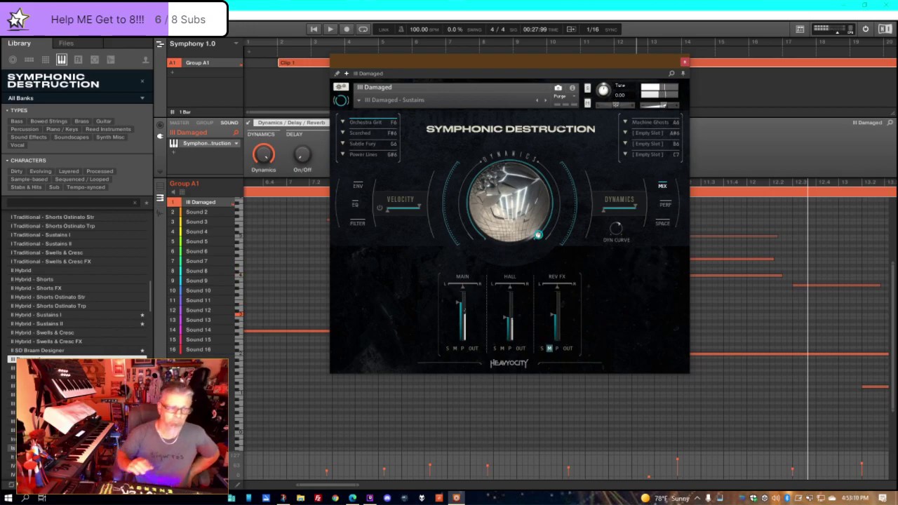
- Browse the rest of the Symphonic Destruction library and load the VIII Damaged Guitars - Straight preset
scroll(7, 319, "up", 2)
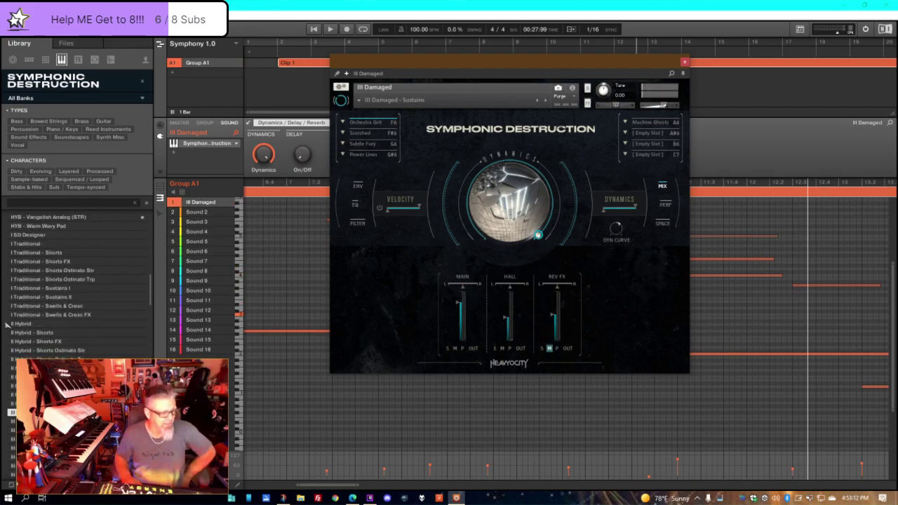
key("Down")
key("Down")
key("Down")
key("Down")
key("Down")
key("Down")
key("Down")
key("Down")
key("Down")
key("Down")
key("Down")
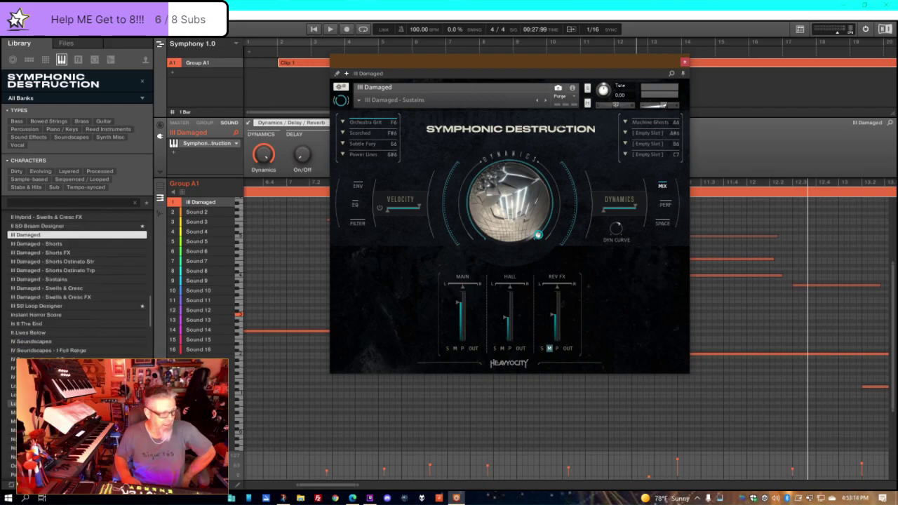
scroll(77, 295, "down", 5)
scroll(77, 281, "down", 10)
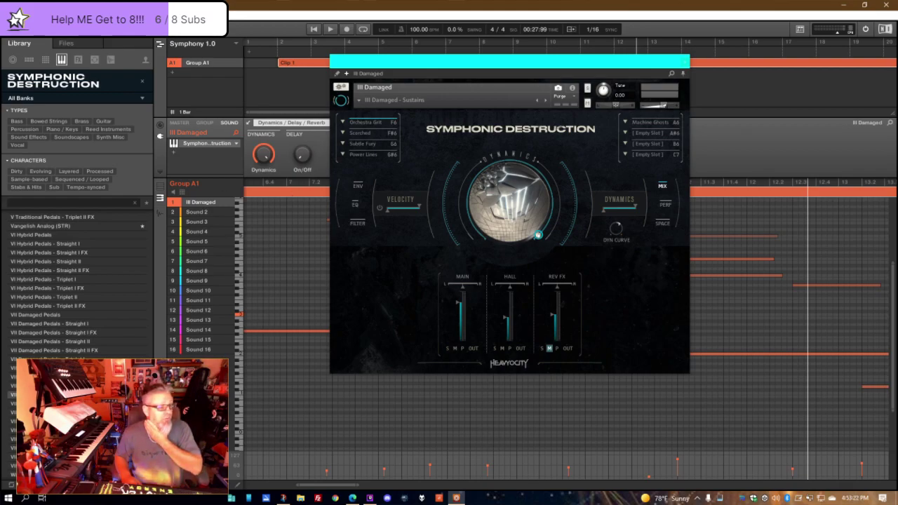
left_click(11, 394)
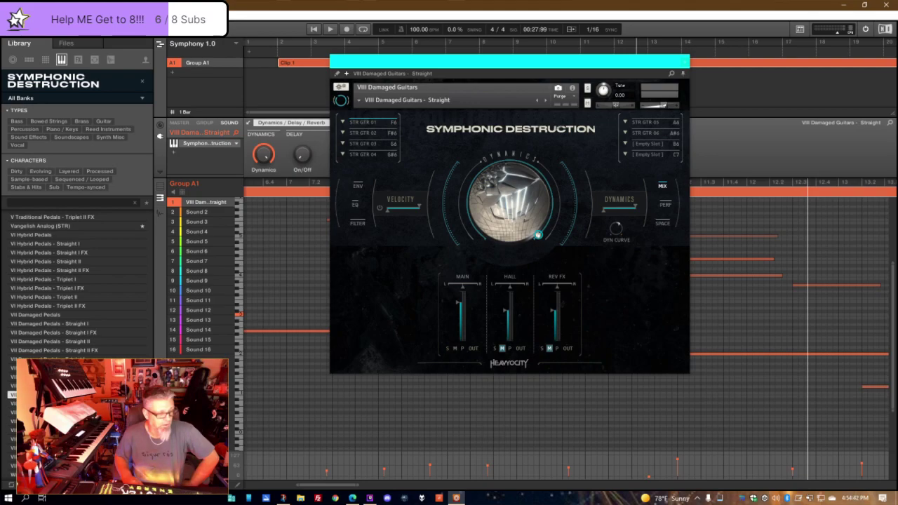
- Look through the Damaged Pedals presets and load VI Hybrid Pedals - Triplet II FX
left_click(83, 341)
left_click(75, 314)
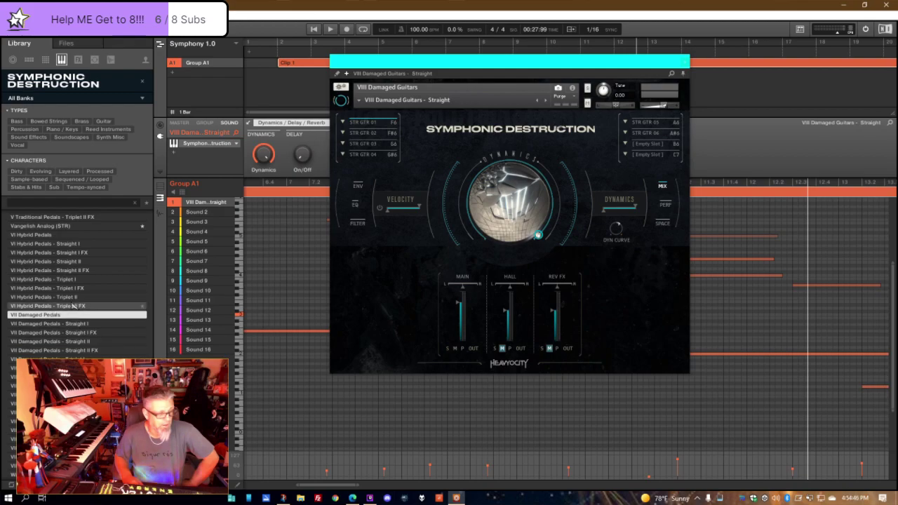
left_click(73, 306)
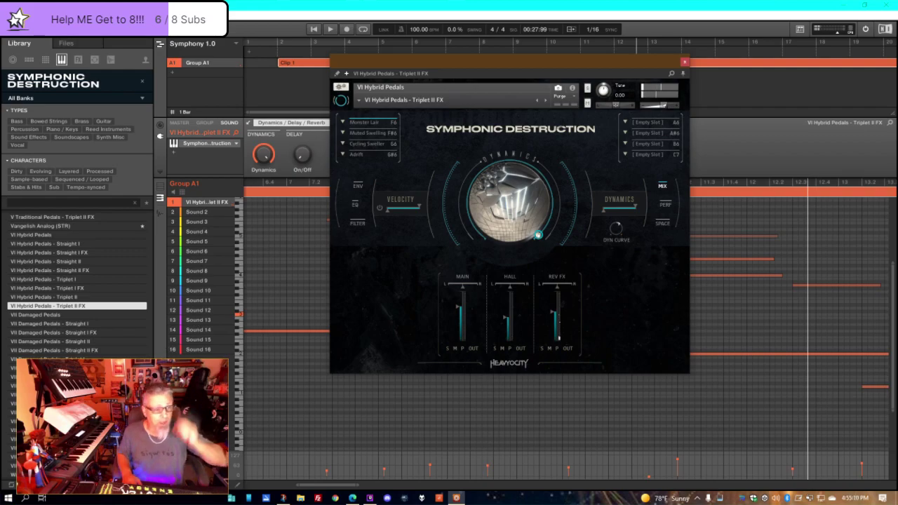
- Close the instrument window and reopen the recent project Symphony 1.0, discarding the unsaved changes
left_click(683, 62)
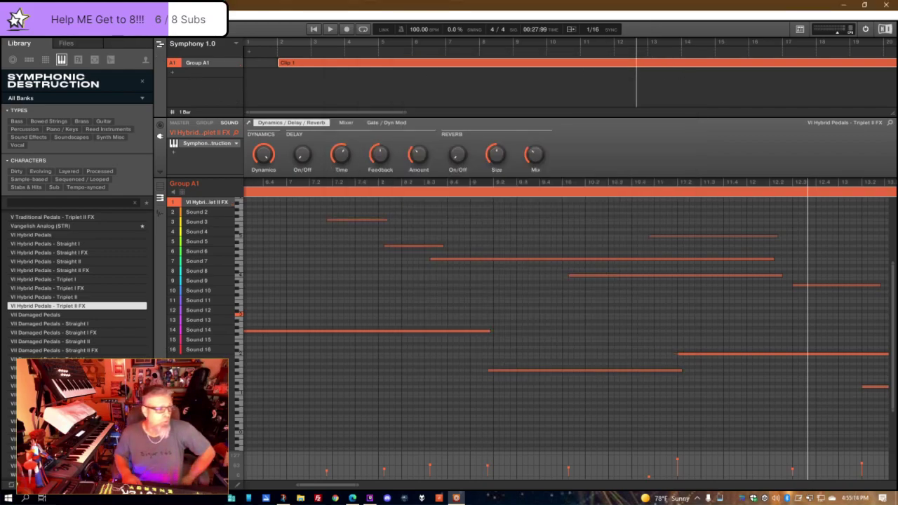
left_click(10, 14)
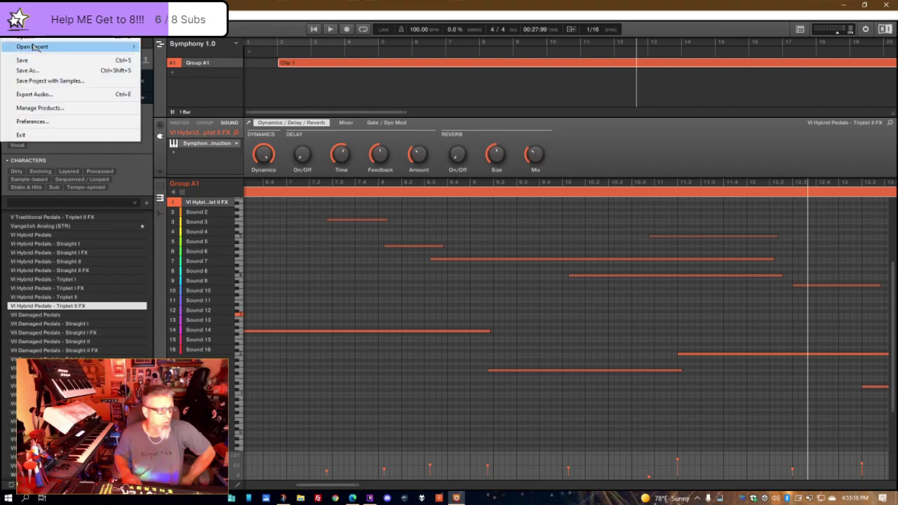
mouse_move(102, 47)
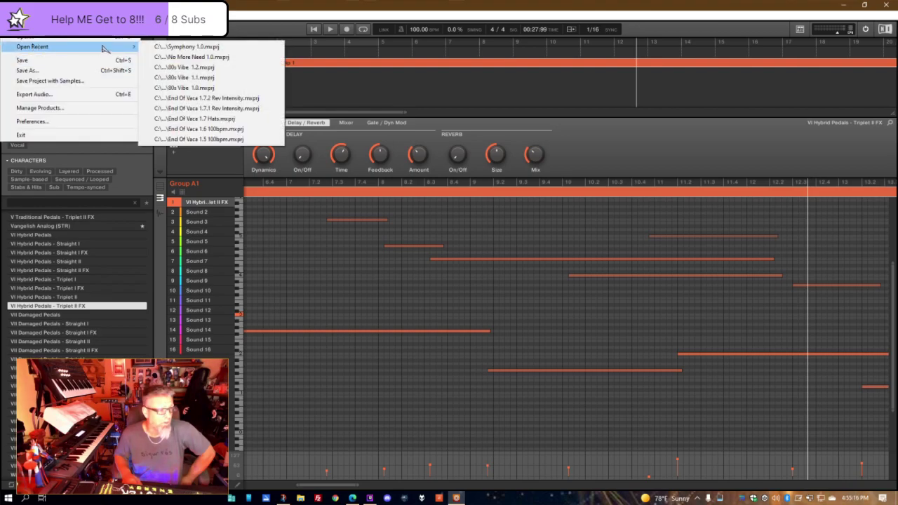
left_click(200, 54)
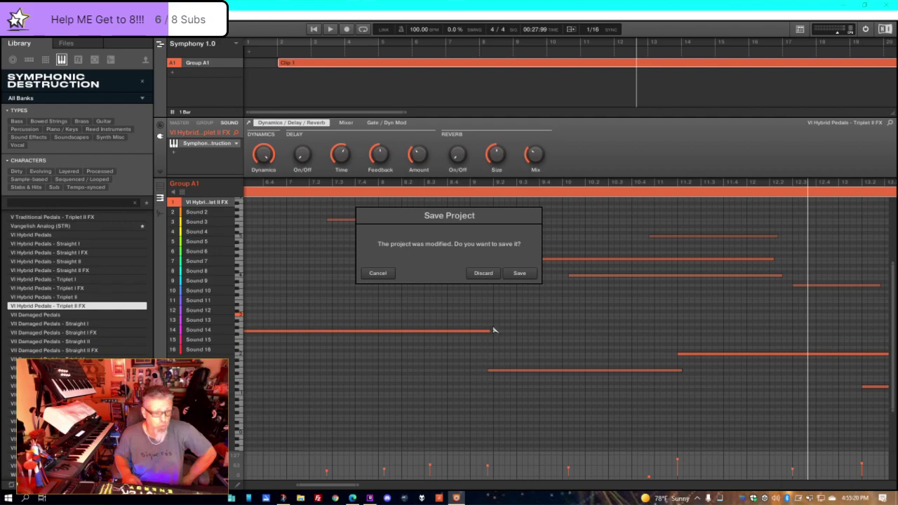
left_click(496, 273)
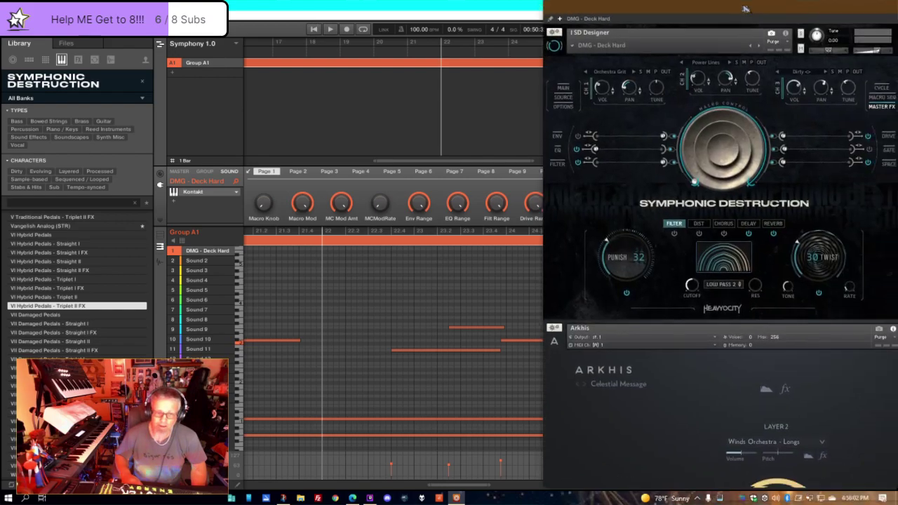
- Move the Kontakt window into full view and examine the DMG - Deck Hard effects and the Arkhis layers below it
left_click_drag(744, 21, 628, 4)
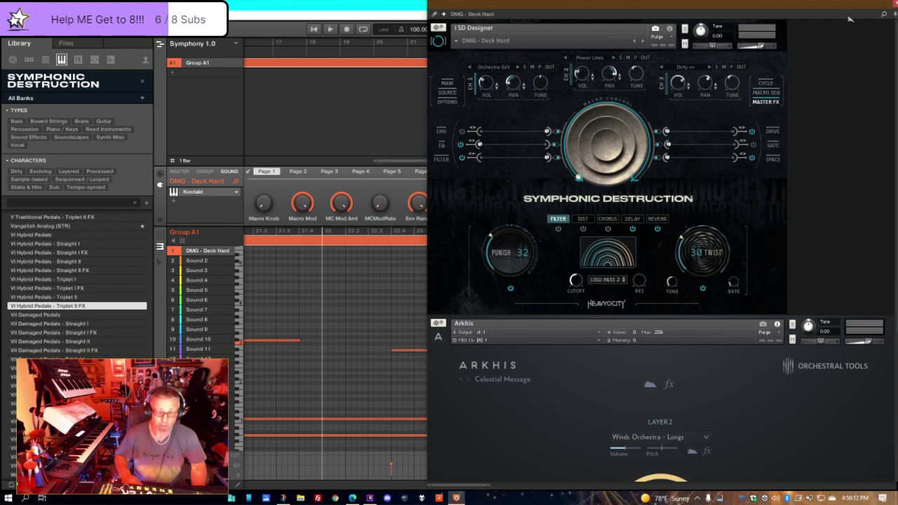
scroll(856, 171, "down", 2)
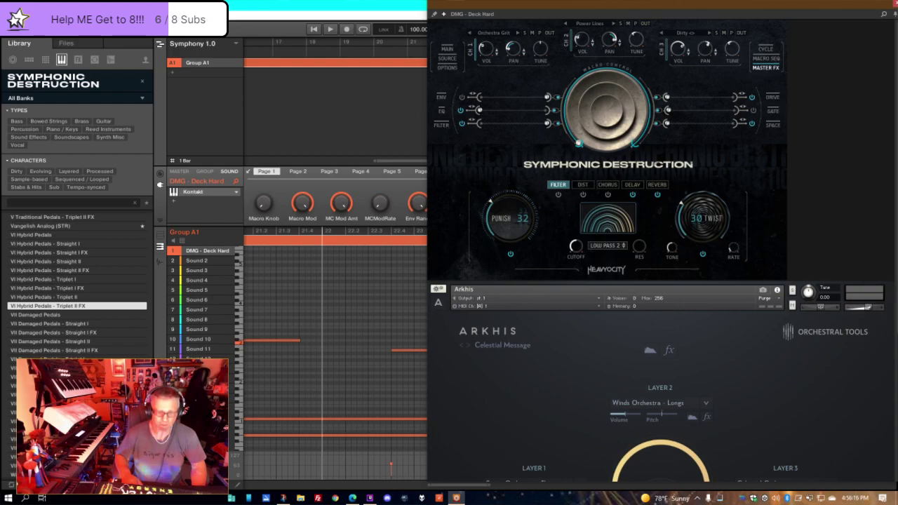
scroll(662, 251, "down", 2)
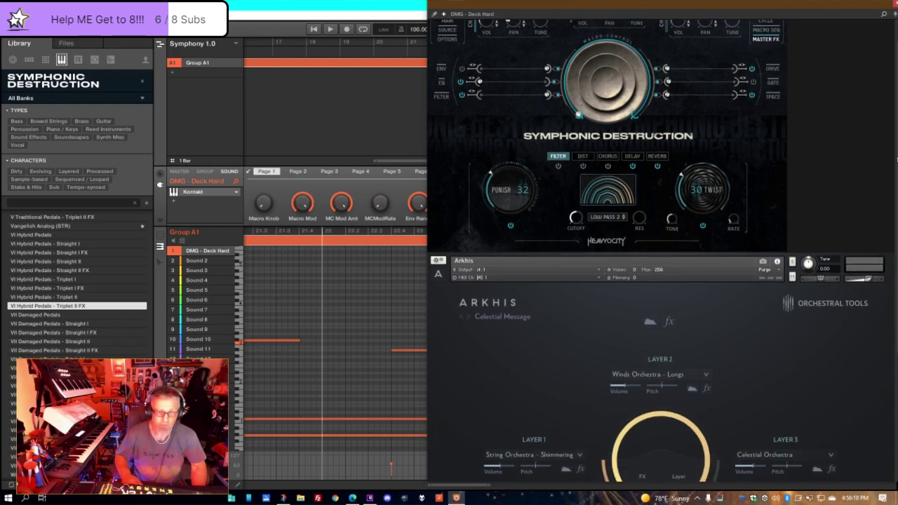
scroll(662, 251, "down", 1)
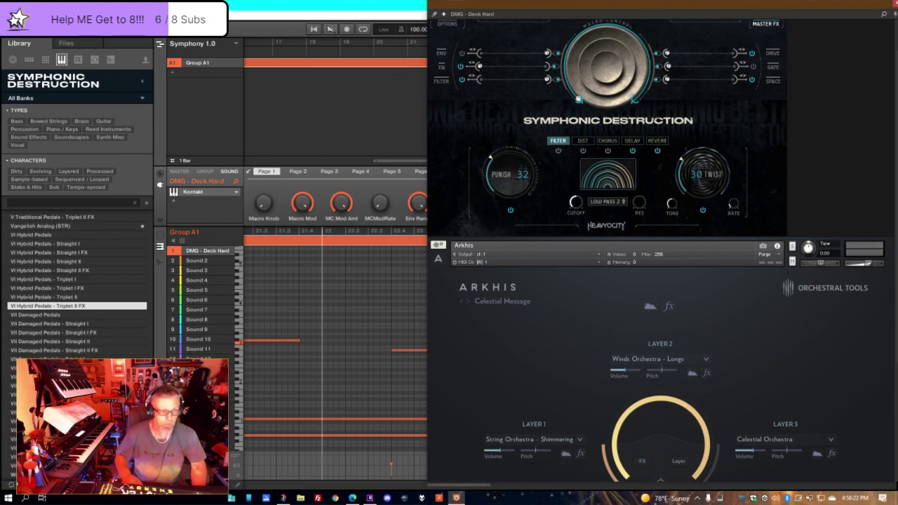
- Play the arrangement from its start and set the master Twist of DMG - Deck Hard to 20
left_click(313, 28)
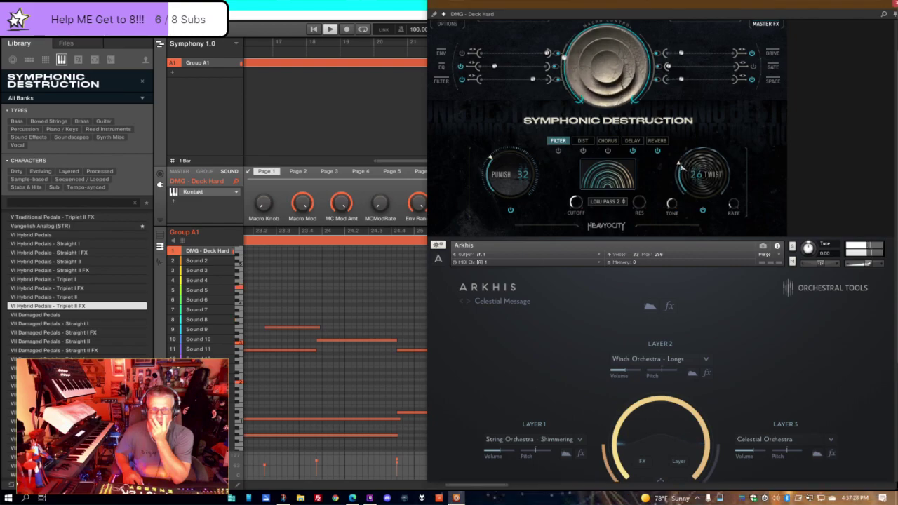
left_click_drag(677, 175, 674, 170)
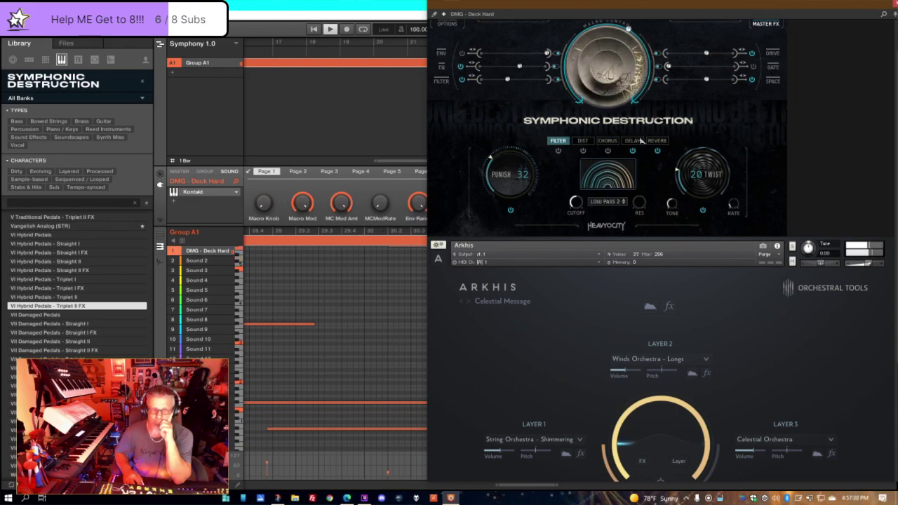
- Review the master delay and reverb of DMG - Deck Hard, auditioning Church - Dark before restoring the Church - Bright reverb
left_click(635, 140)
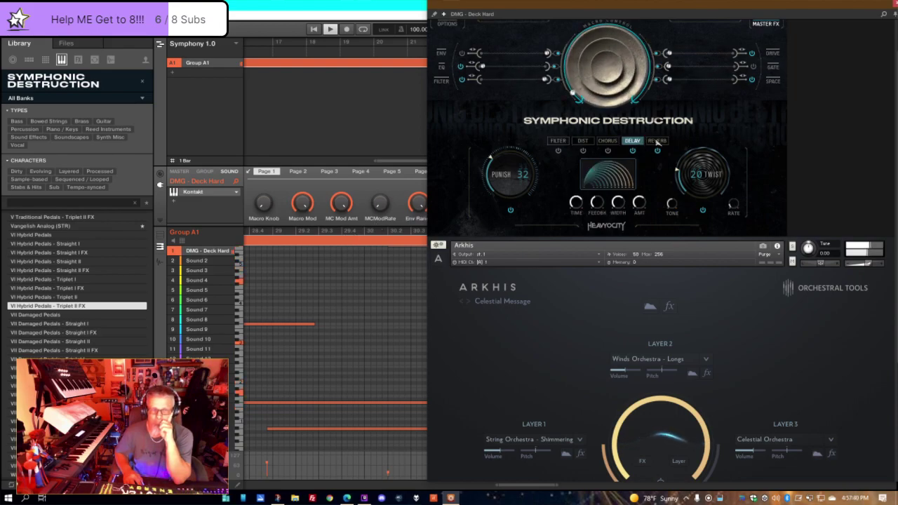
left_click(665, 140)
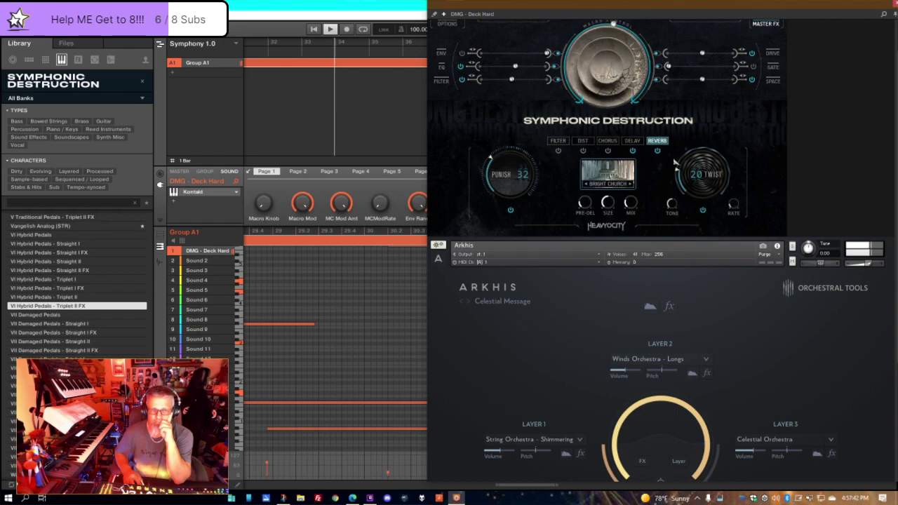
left_click(601, 184)
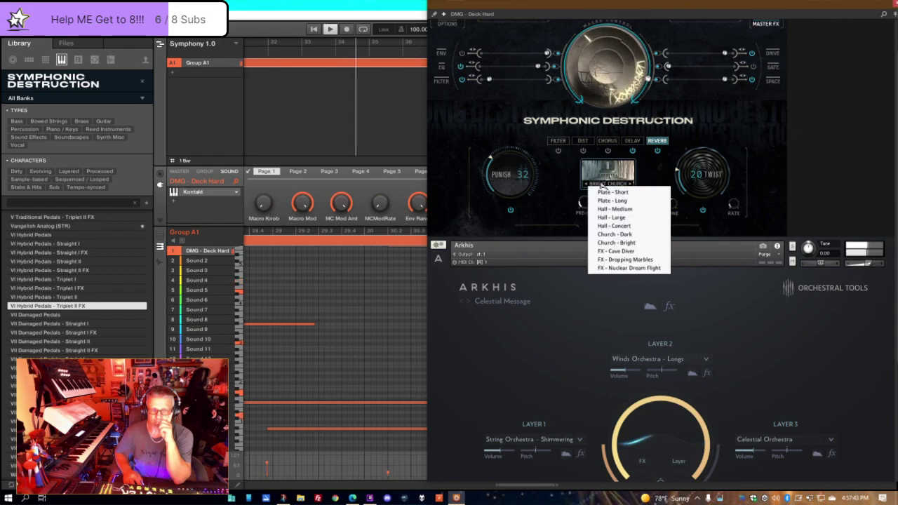
left_click(649, 234)
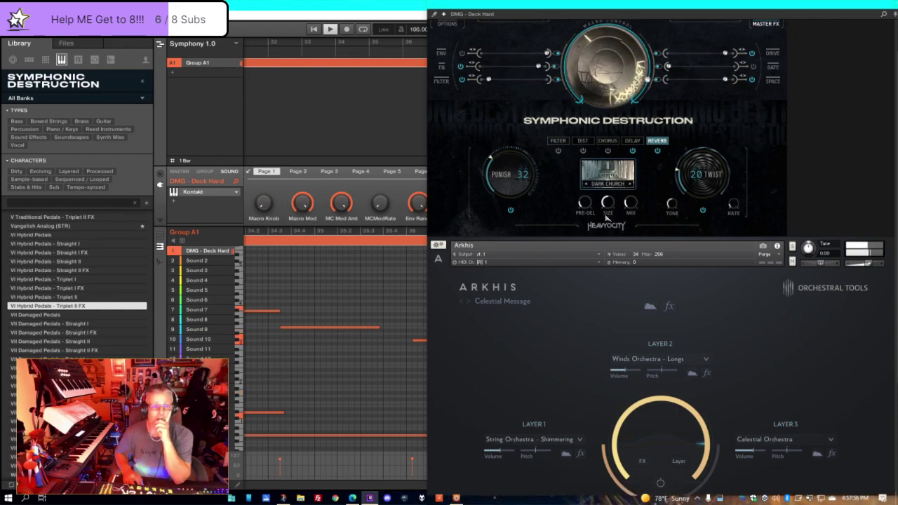
left_click(608, 175)
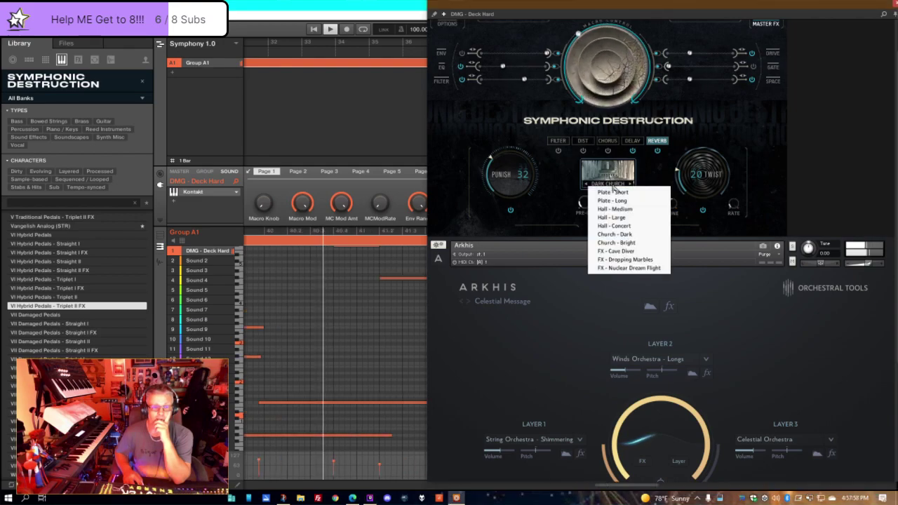
left_click(640, 242)
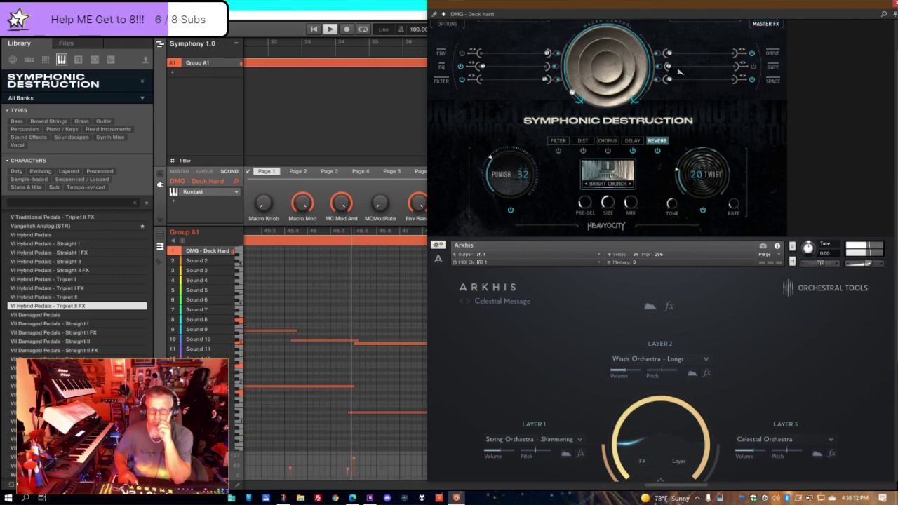
- Examine the channel 1 Drive, Gate and Space effect settings of DMG - Deck Hard
left_click(773, 53)
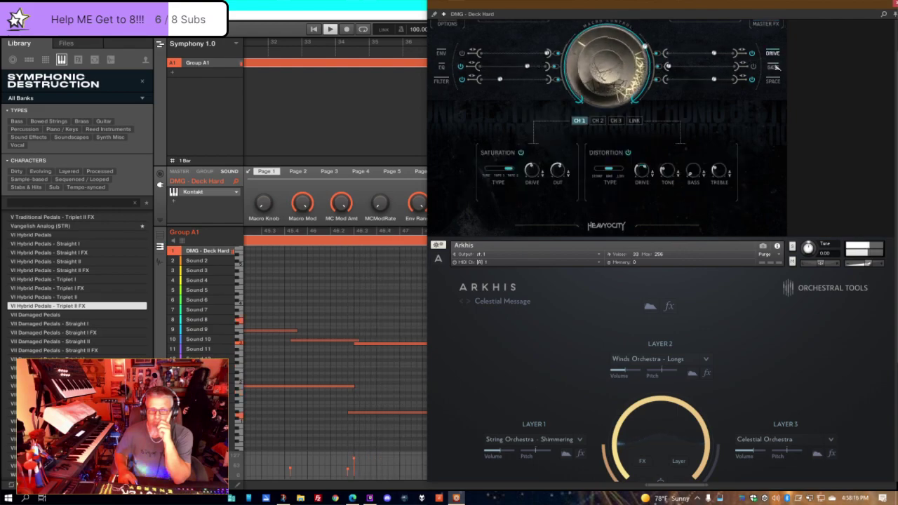
left_click(772, 67)
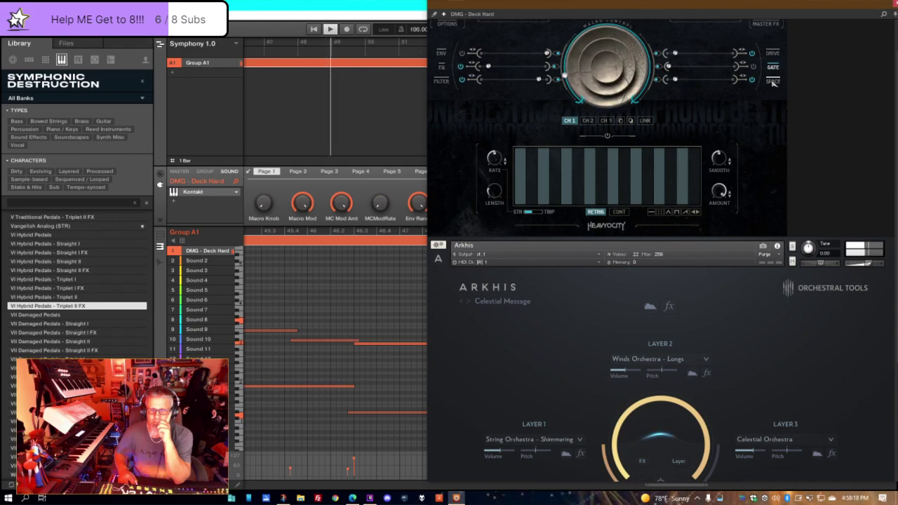
left_click(770, 82)
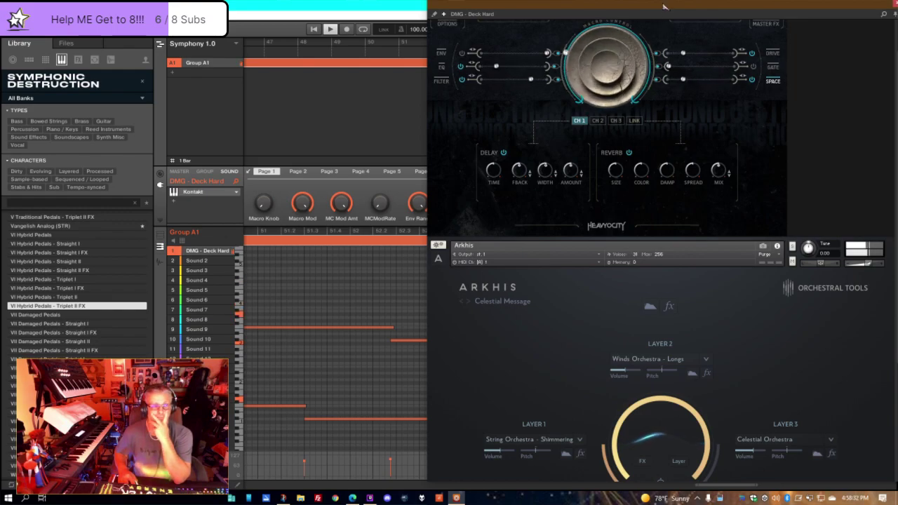
- Reposition the Kontakt window to uncover the timeline and follow the arrangement's playback to the end of the clip
left_click_drag(664, 12, 510, 12)
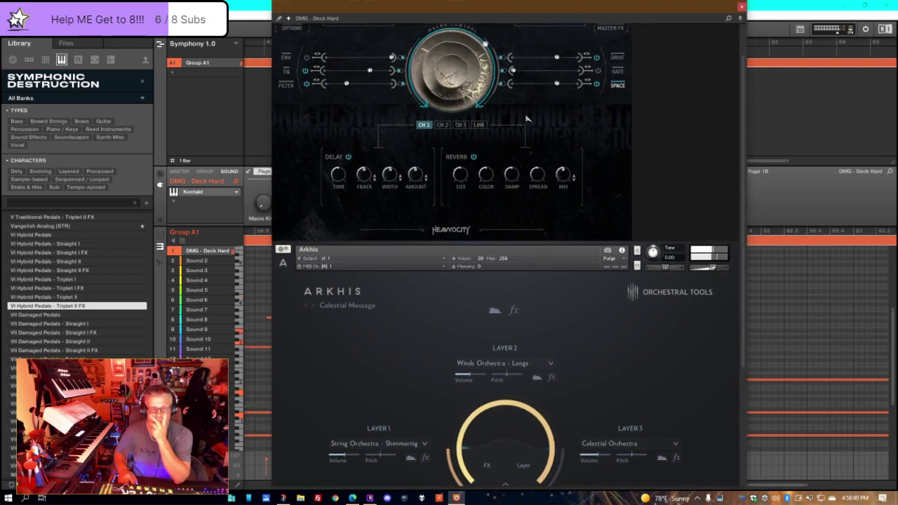
scroll(589, 133, "up", 2)
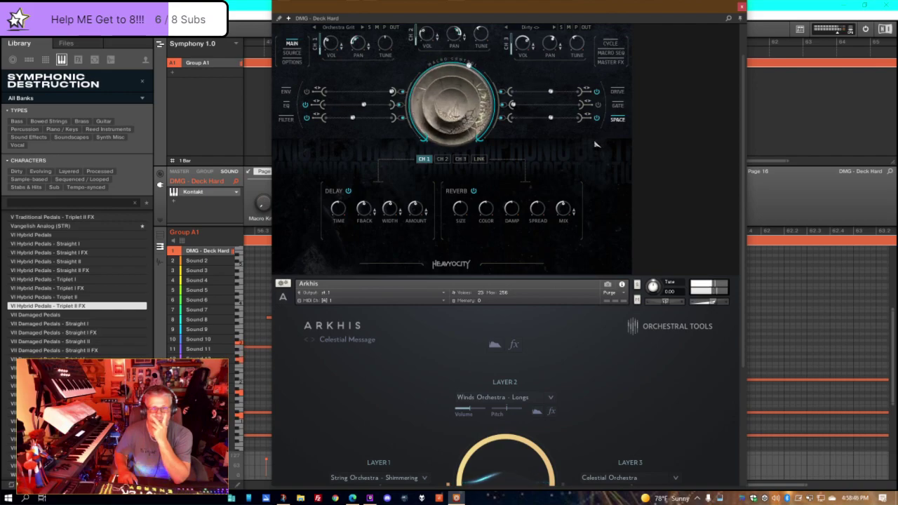
left_click_drag(652, 7, 557, 8)
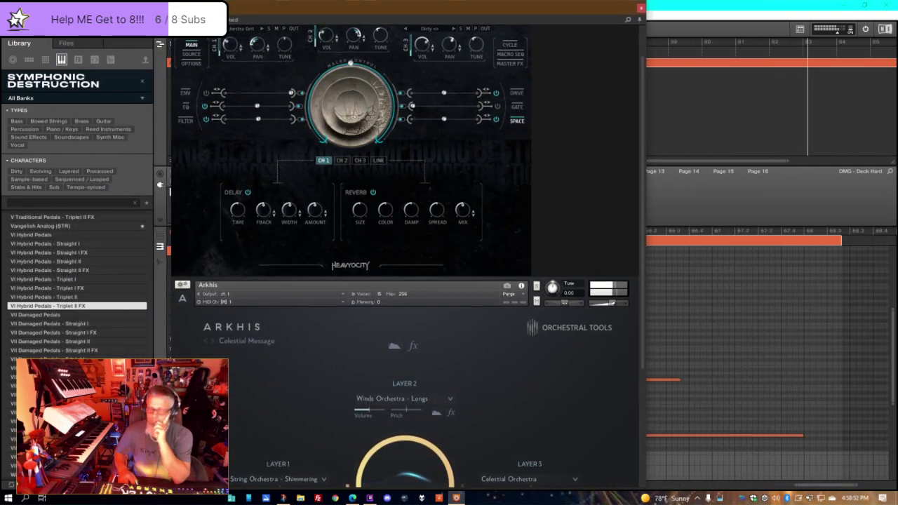
left_click_drag(492, 16, 378, 44)
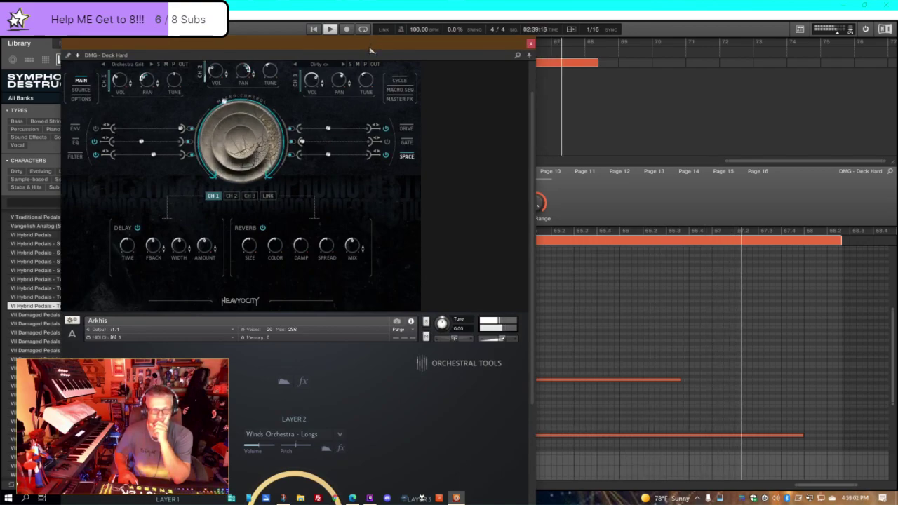
left_click_drag(371, 50, 506, 40)
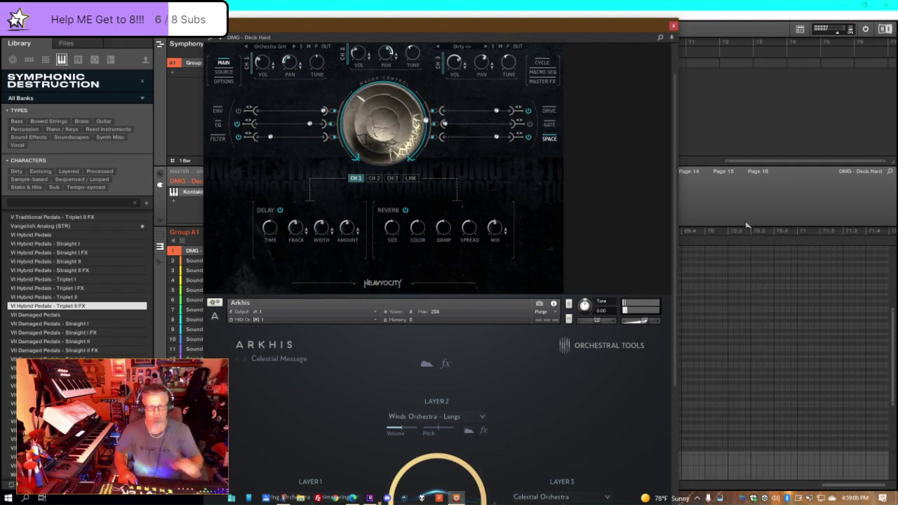
- Bring the Maschine arrangement in front of the Kontakt window and return the note view and playhead to the start
left_click(728, 25)
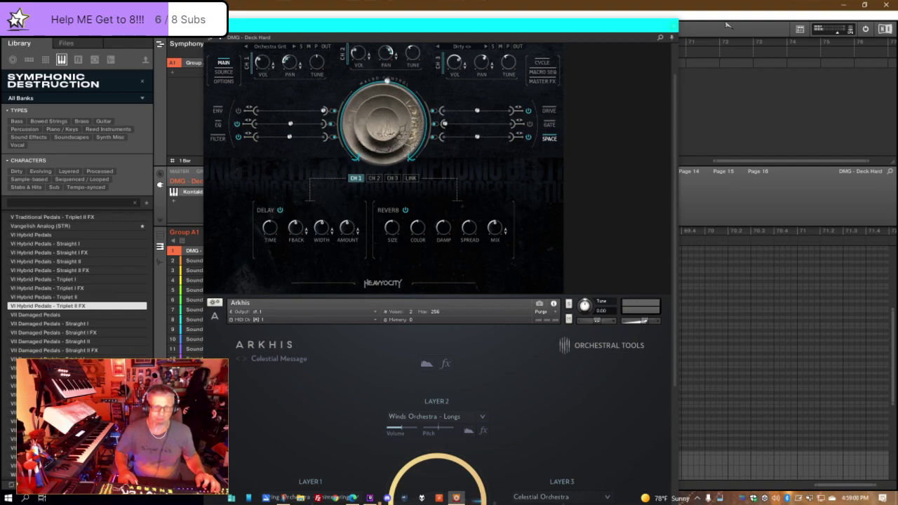
left_click_drag(491, 21, 630, 36)
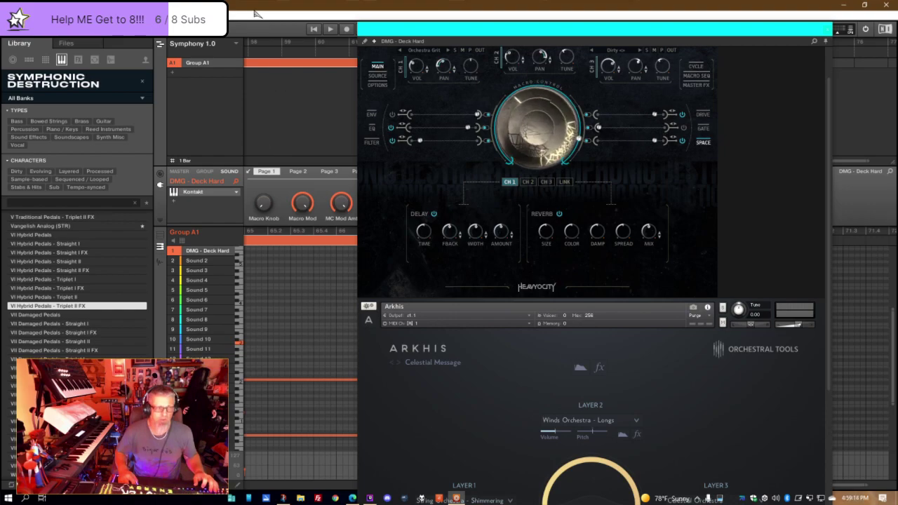
double_click(601, 16)
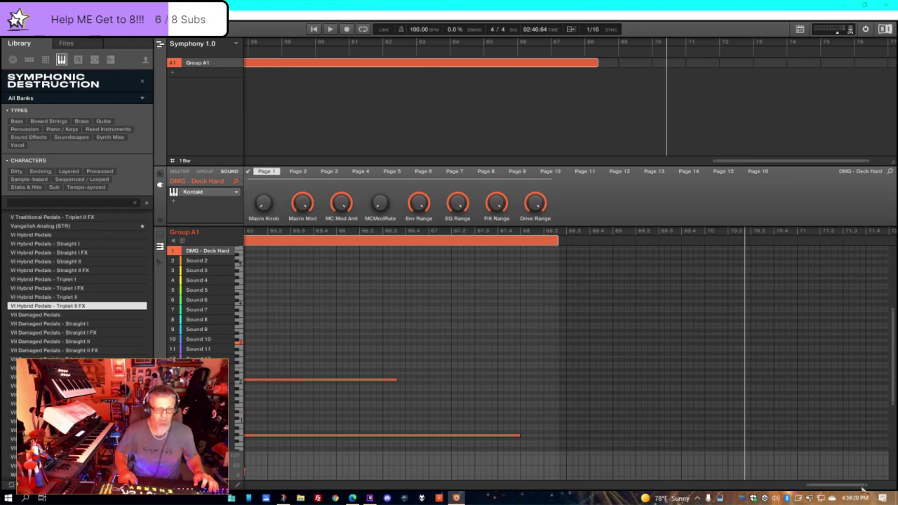
left_click_drag(851, 488, 236, 470)
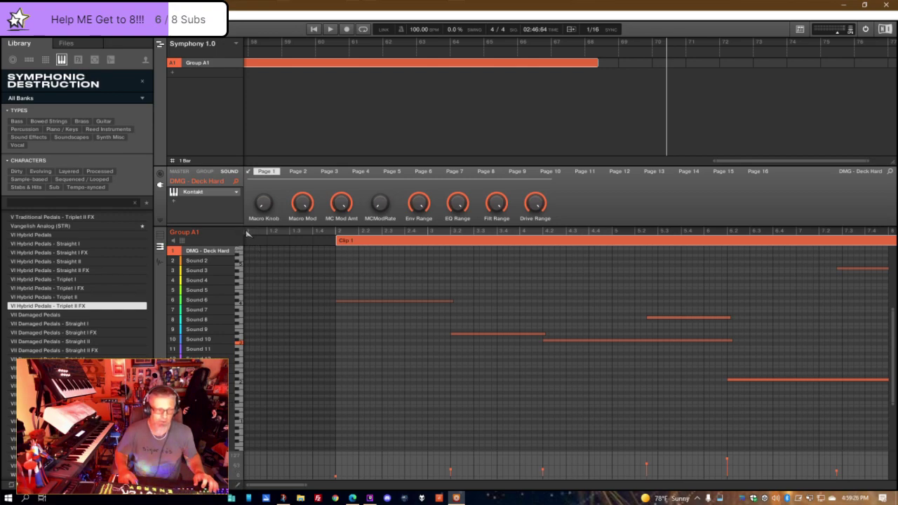
key("space")
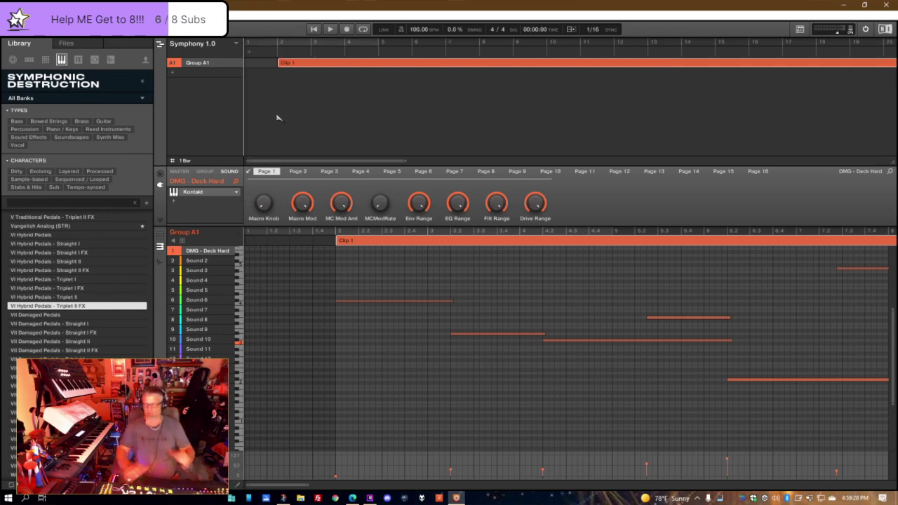